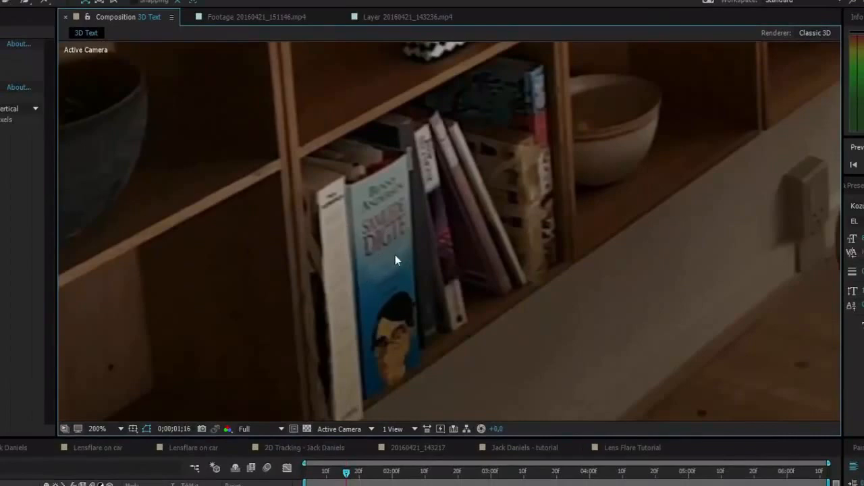
- Scrub and play the 3D Text composition to examine how the Example and 3D Tracking titles follow the camera movement
{"action": "scroll", "coordinate": [396, 254], "scroll_direction": "down", "scroll_amount": 4}
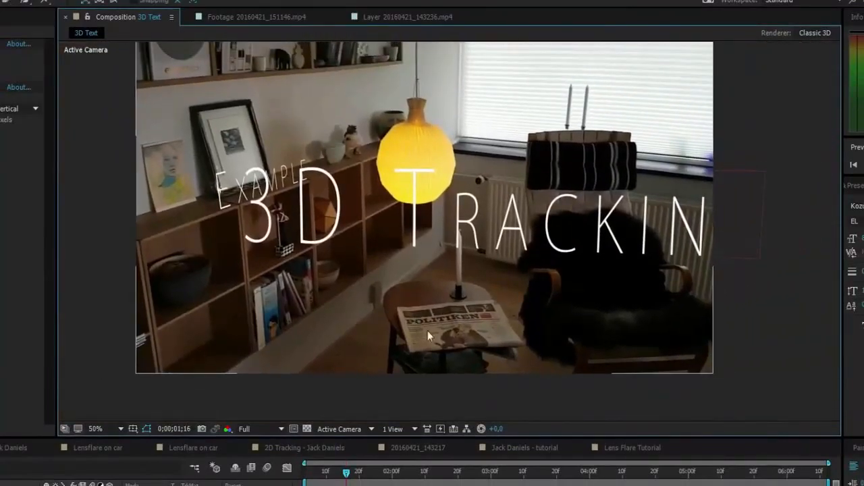
{"action": "left_click_drag", "start_coordinate": [347, 198], "coordinate": [361, 220]}
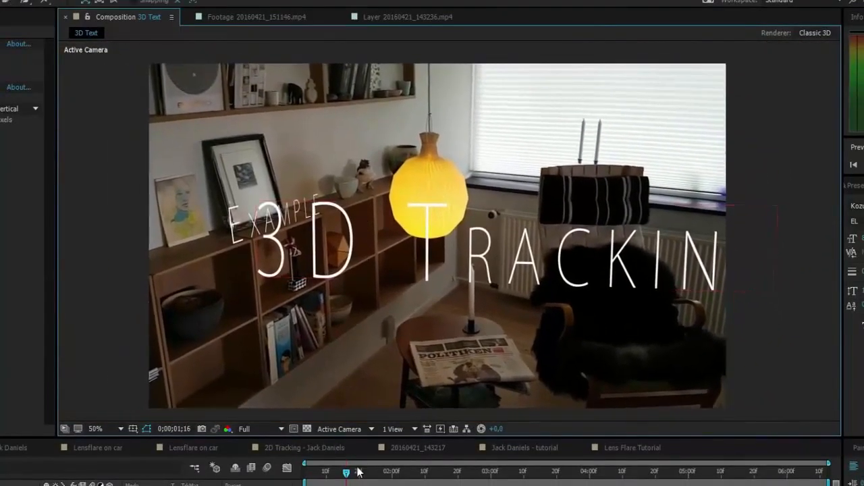
{"action": "left_click_drag", "start_coordinate": [347, 471], "coordinate": [298, 442]}
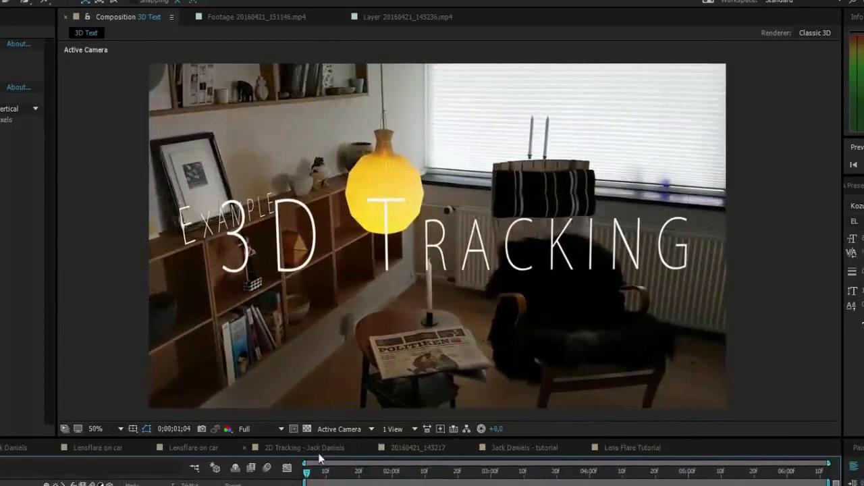
{"action": "mouse_move", "coordinate": [307, 475]}
{"action": "left_mouse_down"}
{"action": "mouse_move", "coordinate": [739, 480]}
{"action": "mouse_move", "coordinate": [306, 459]}
{"action": "left_mouse_up"}
{"action": "left_click_drag", "start_coordinate": [309, 477], "coordinate": [360, 473]}
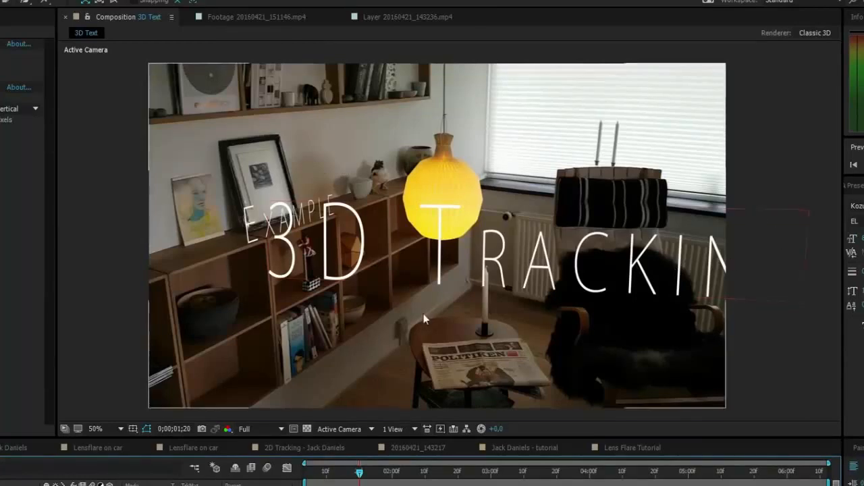
{"action": "left_click_drag", "start_coordinate": [359, 474], "coordinate": [445, 481]}
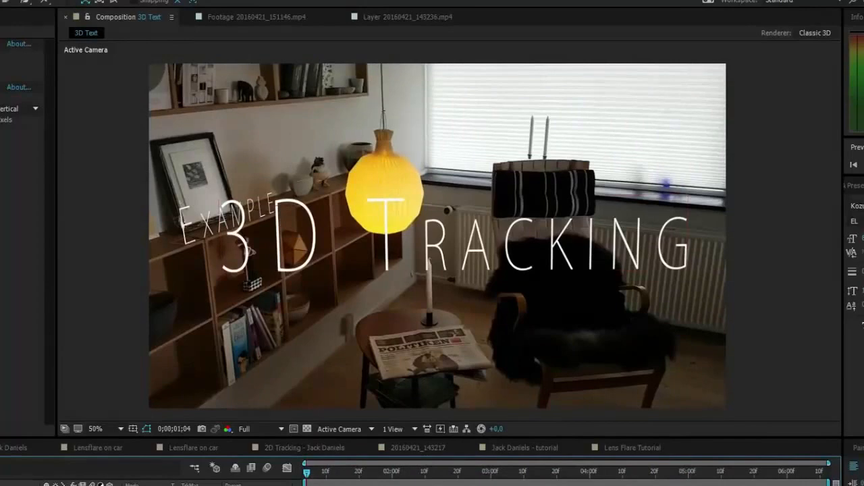
{"action": "left_click_drag", "start_coordinate": [309, 475], "coordinate": [501, 473]}
{"action": "left_click_drag", "start_coordinate": [573, 473], "coordinate": [306, 474]}
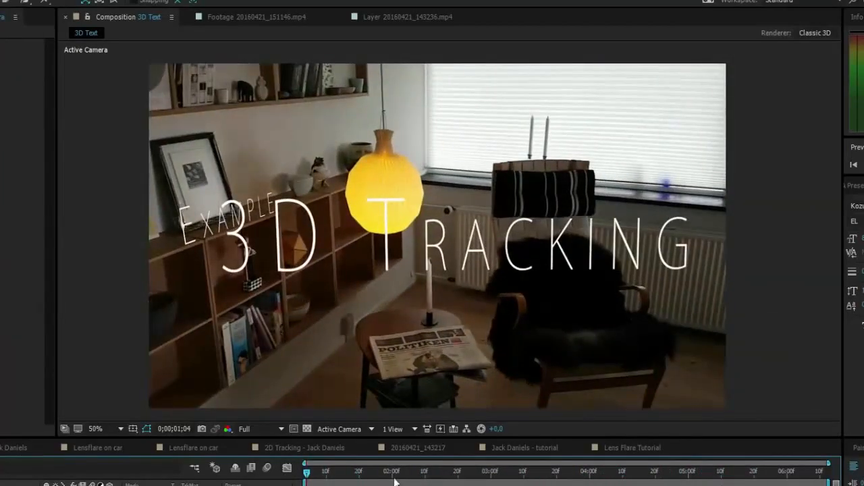
{"action": "left_click_drag", "start_coordinate": [308, 475], "coordinate": [610, 472]}
{"action": "key", "text": "space"}
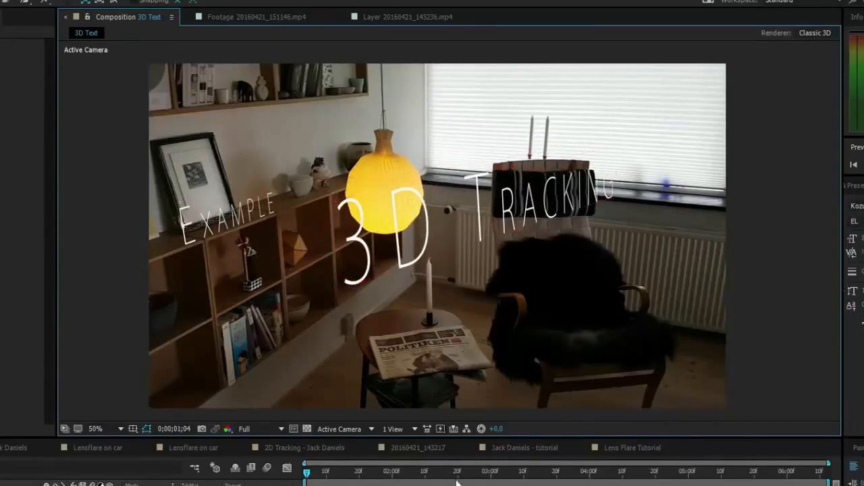
- Reposition the 3D Tracking text farther back and lower, in front of the shelf compartments below the Example title
{"action": "left_click_drag", "start_coordinate": [307, 476], "coordinate": [501, 472]}
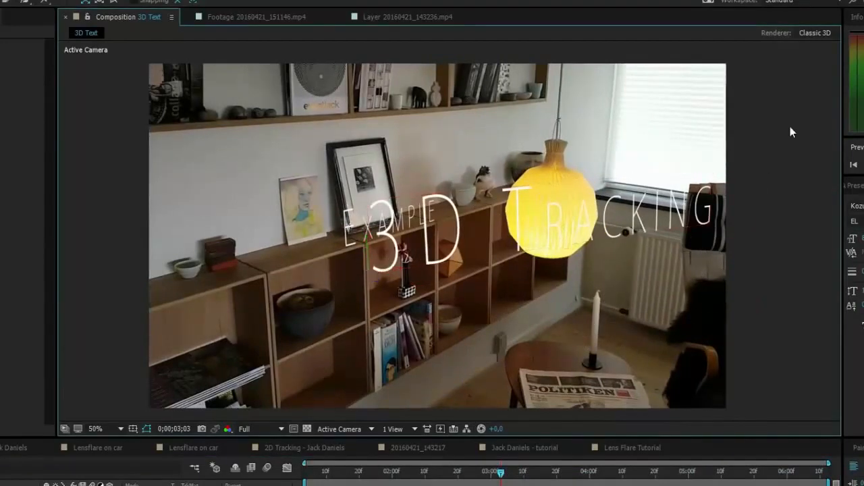
{"action": "left_click_drag", "start_coordinate": [318, 474], "coordinate": [607, 474]}
{"action": "key", "text": "space"}
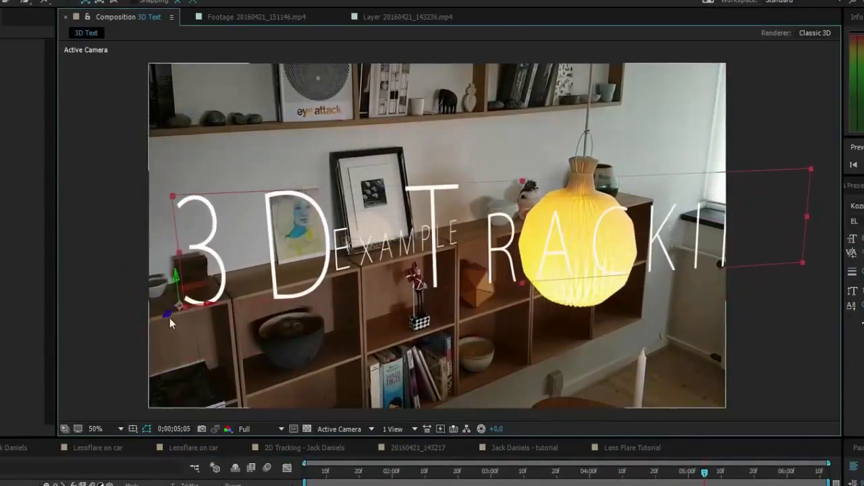
{"action": "left_click", "coordinate": [170, 318]}
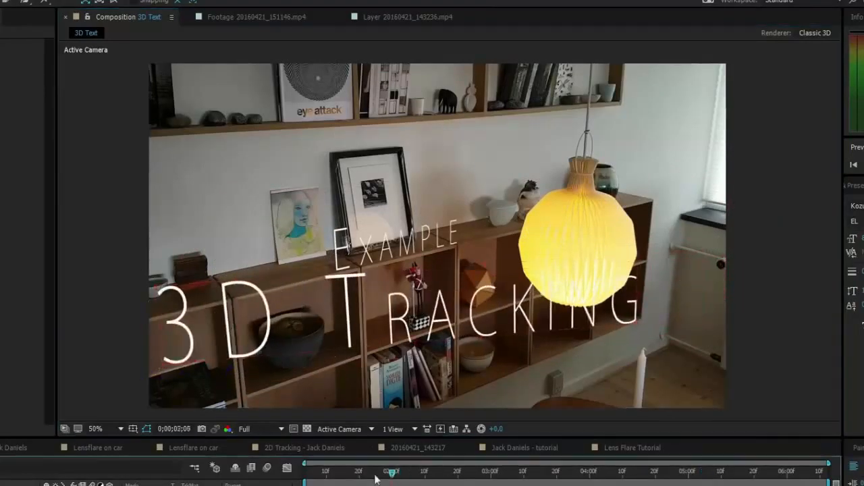
- Play through the 3D Text composition and inspect closely how the Example title sits on the shelf edge
{"action": "left_click_drag", "start_coordinate": [376, 478], "coordinate": [202, 465]}
{"action": "key", "text": "space"}
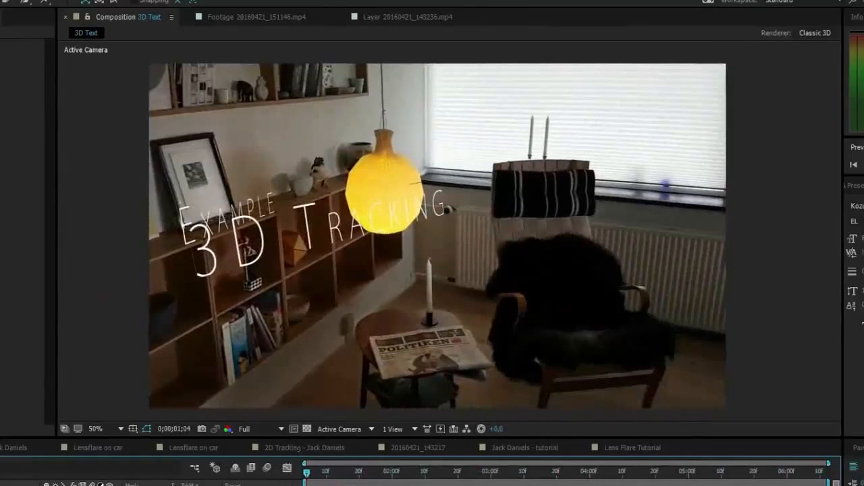
{"action": "left_click_drag", "start_coordinate": [317, 475], "coordinate": [685, 472]}
{"action": "scroll", "coordinate": [320, 259], "scroll_direction": "up", "scroll_amount": 4}
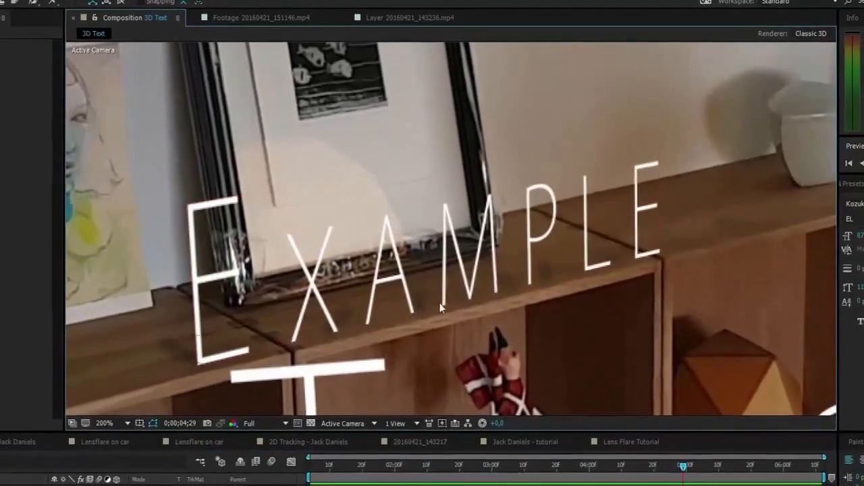
{"action": "scroll", "coordinate": [430, 277], "scroll_direction": "down", "scroll_amount": 4}
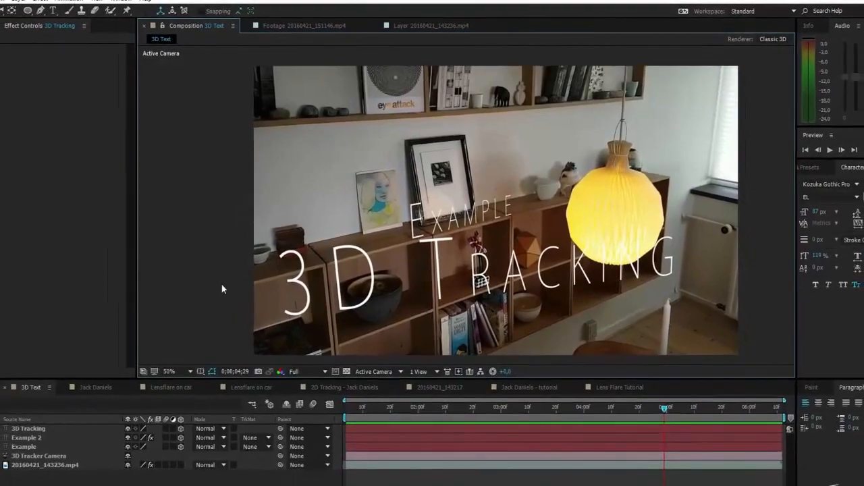
- Create a new composition from the clip 20160421_143217.mp4, scrub through it and return to the first frame
{"action": "left_click", "coordinate": [1, 25]}
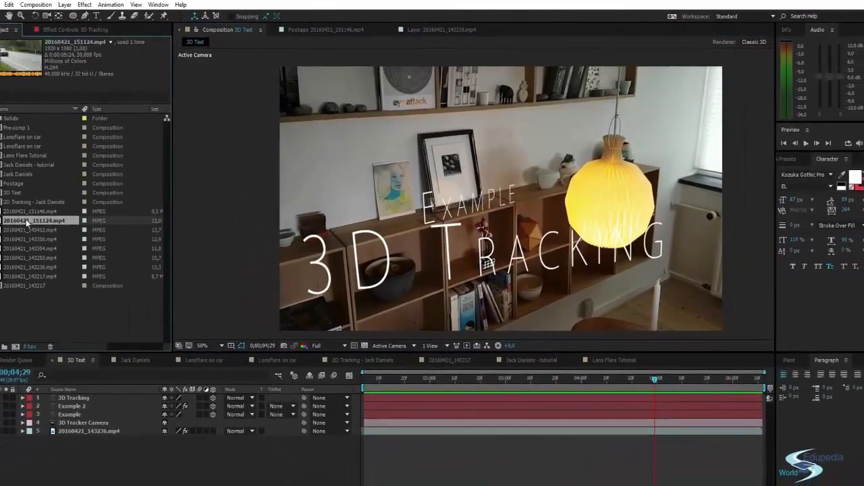
{"action": "left_click", "coordinate": [16, 253]}
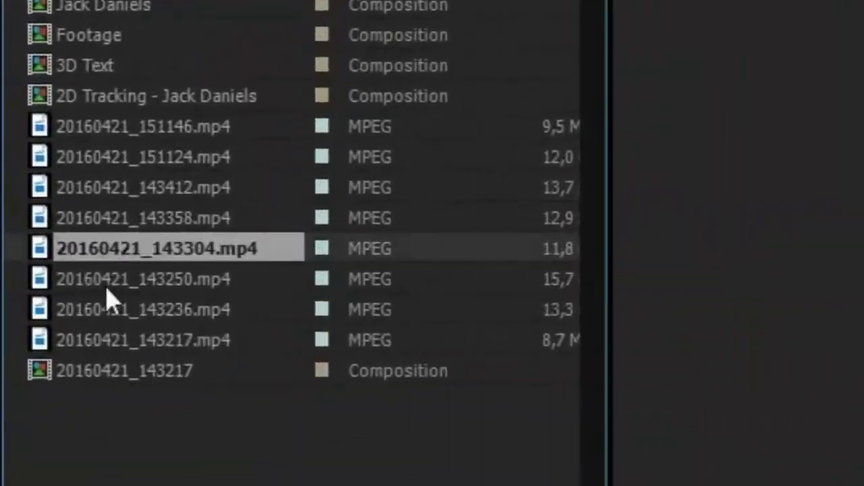
{"action": "left_click", "coordinate": [104, 280]}
{"action": "left_click", "coordinate": [86, 303]}
{"action": "left_click", "coordinate": [29, 271]}
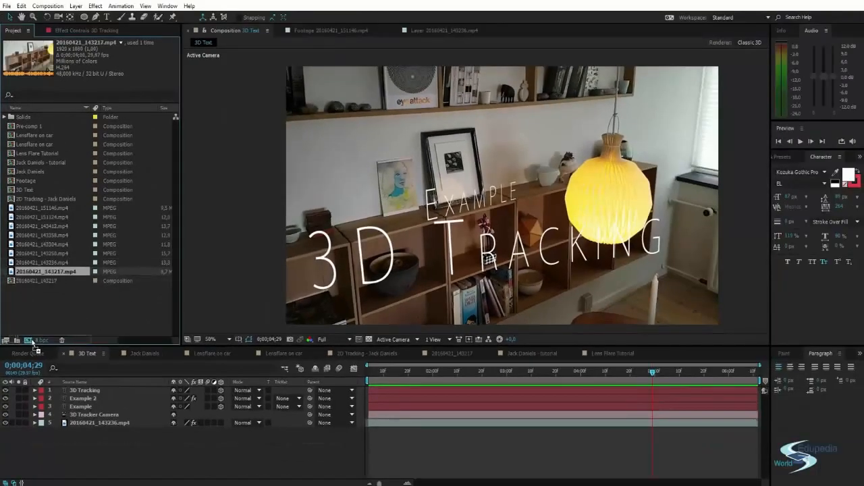
{"action": "left_click_drag", "start_coordinate": [32, 342], "coordinate": [30, 341]}
{"action": "left_click_drag", "start_coordinate": [370, 376], "coordinate": [525, 372]}
{"action": "key", "text": "Home"}
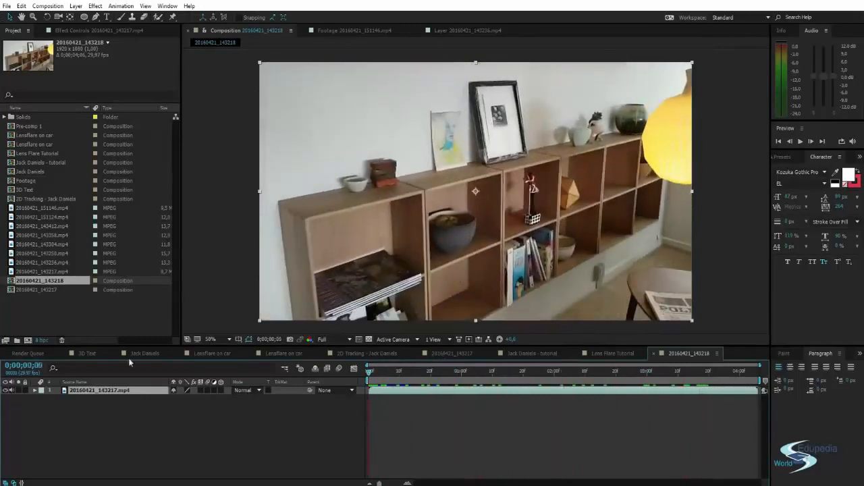
- Replace the clip in the new composition with 20160421_143236.mp4 and scrub through its footage
{"action": "key", "text": "Delete"}
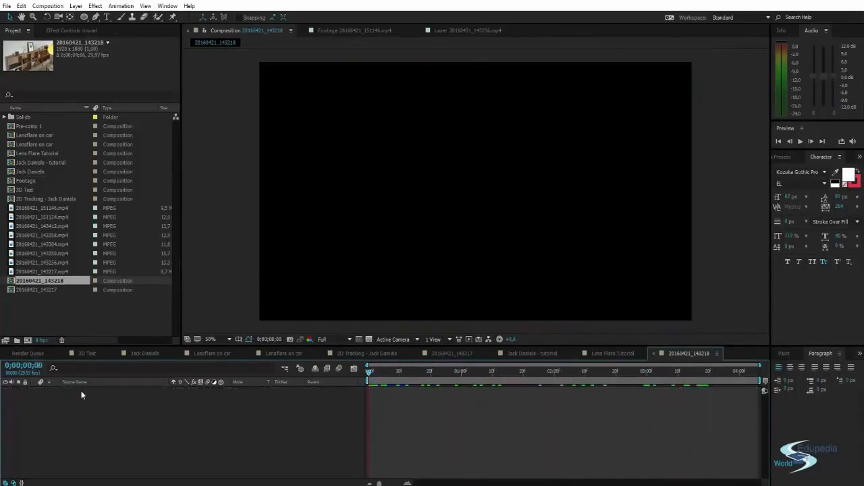
{"action": "left_click", "coordinate": [42, 271]}
{"action": "left_click", "coordinate": [44, 263]}
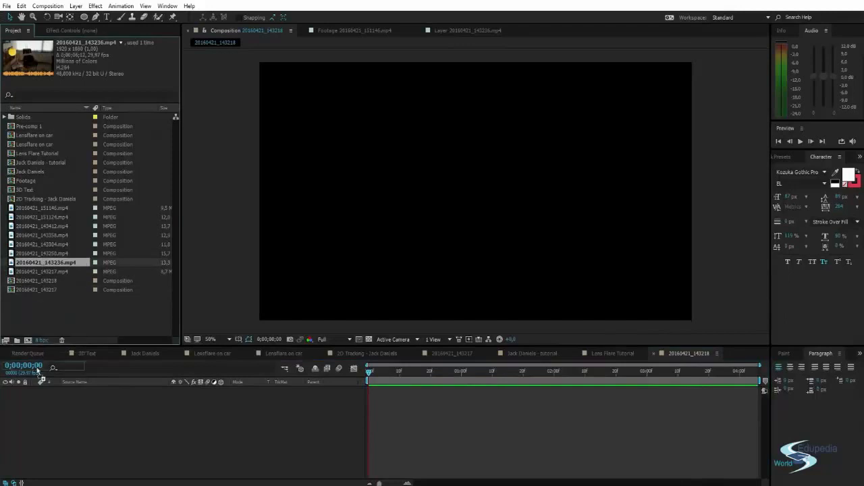
{"action": "left_click_drag", "start_coordinate": [38, 368], "coordinate": [64, 429]}
{"action": "left_click_drag", "start_coordinate": [369, 371], "coordinate": [393, 372]}
{"action": "left_click", "coordinate": [325, 426]}
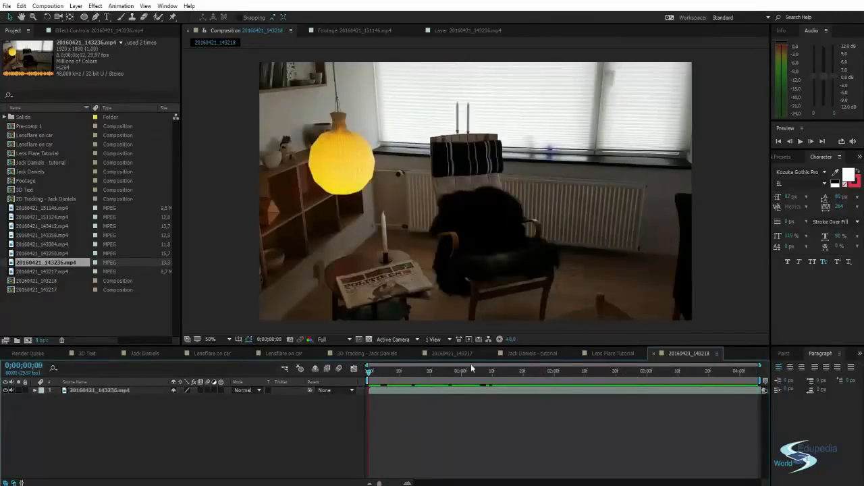
{"action": "left_click_drag", "start_coordinate": [503, 266], "coordinate": [517, 270]}
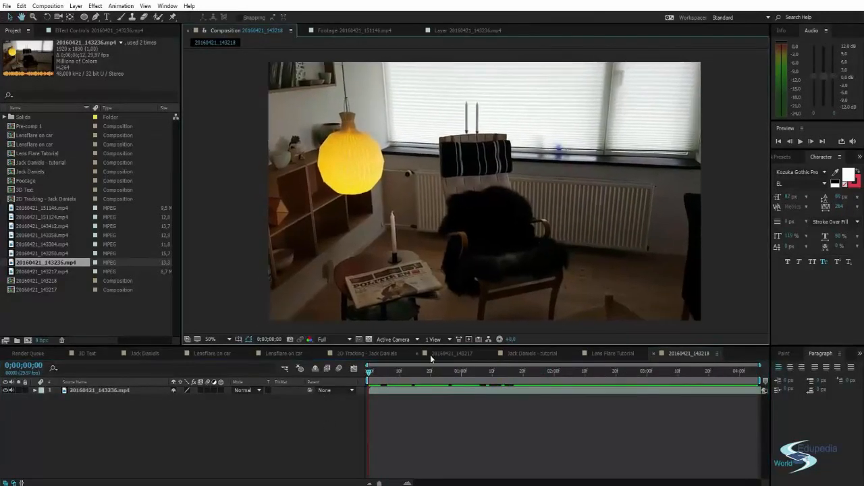
{"action": "left_click_drag", "start_coordinate": [370, 372], "coordinate": [341, 367]}
- Rename the 20160421_143236.mp4 layer as Footage
{"action": "left_click", "coordinate": [90, 392]}
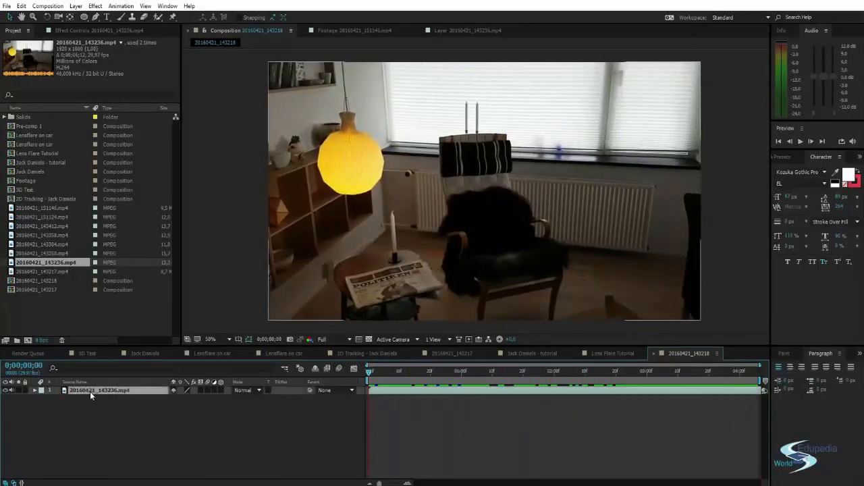
{"action": "key", "text": "Return"}
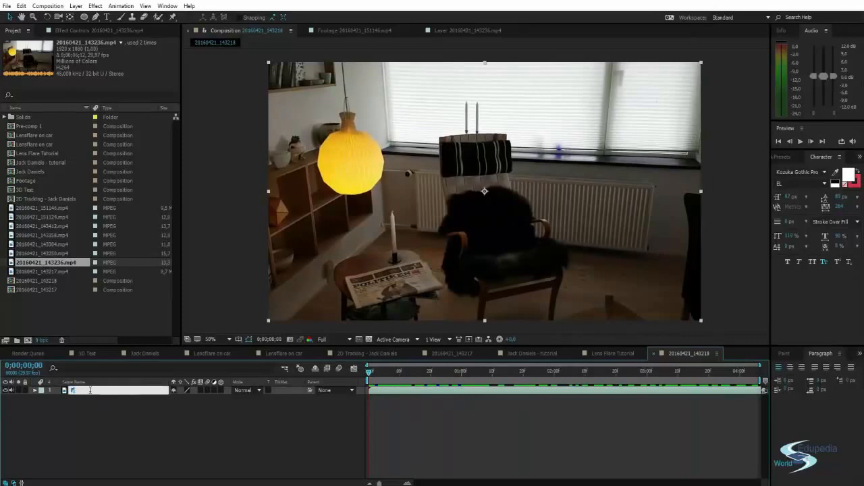
{"action": "type", "text": "Footage"}
{"action": "key", "text": "Return"}
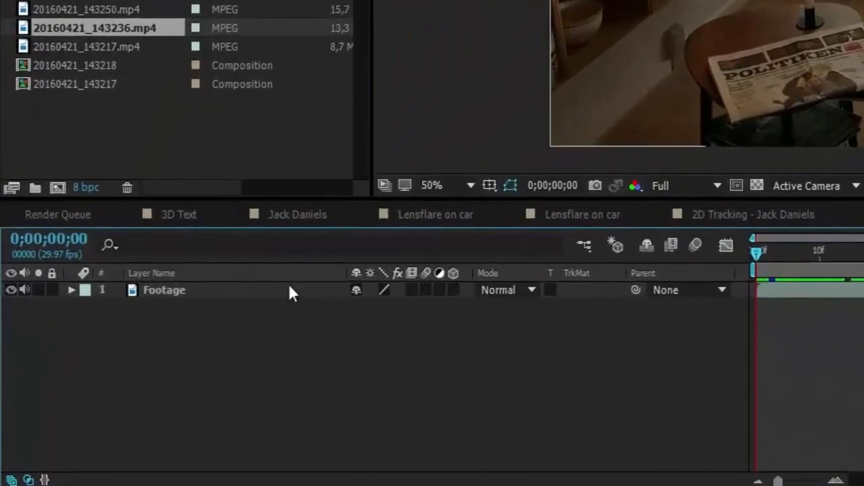
- Run Track Camera on the Footage layer and expand the 3D Camera Tracker's advanced settings
{"action": "left_click", "coordinate": [243, 294]}
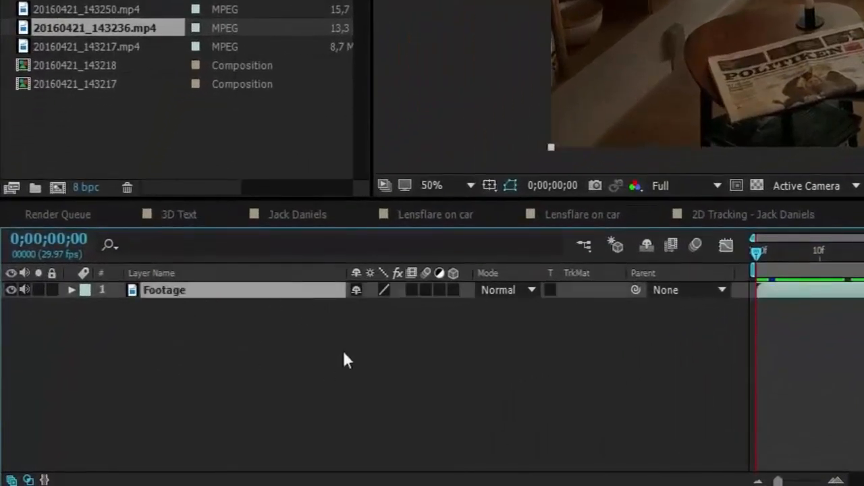
{"action": "right_click", "coordinate": [270, 293]}
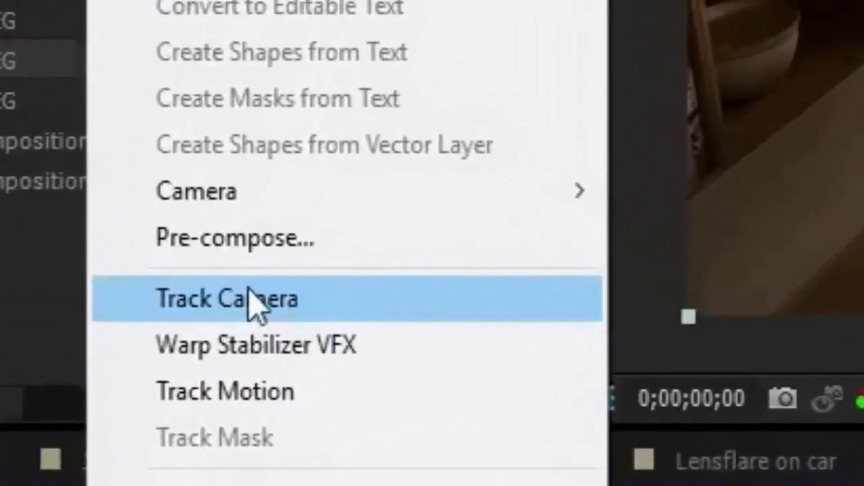
{"action": "left_click", "coordinate": [352, 168]}
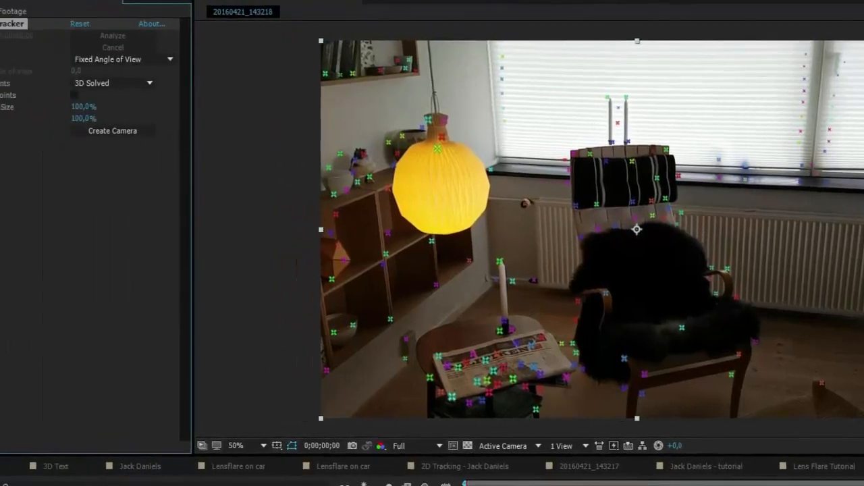
{"action": "left_click", "coordinate": [18, 144]}
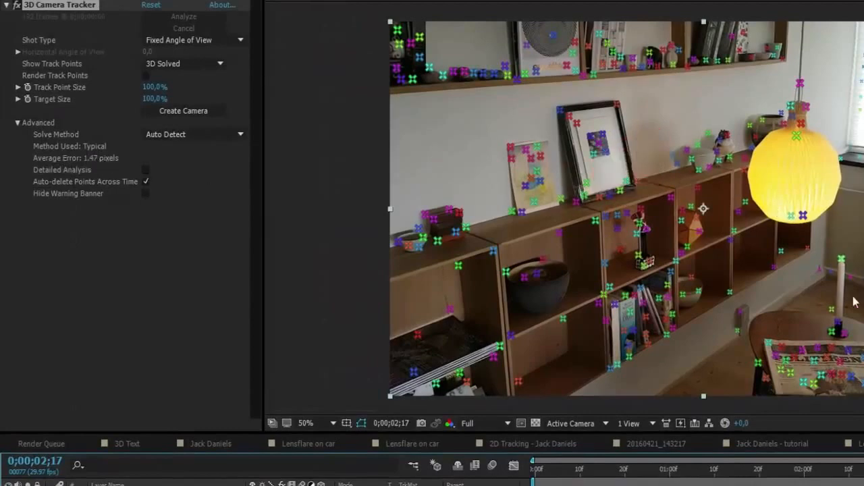
- At frame 0;00;02;15, select the track points around the middle shelf compartments, excluding the stray point above the large bowl
{"action": "left_click_drag", "start_coordinate": [863, 467], "coordinate": [863, 467]}
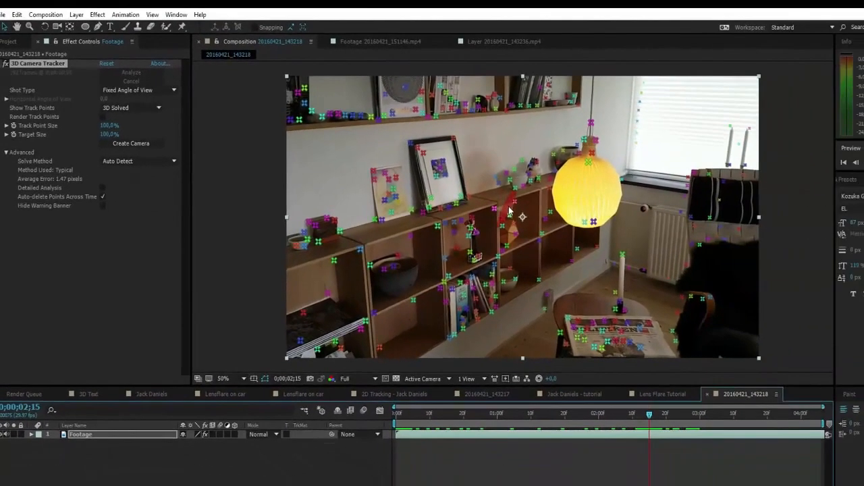
{"action": "mouse_move", "coordinate": [437, 215]}
{"action": "left_mouse_down"}
{"action": "mouse_move", "coordinate": [411, 236]}
{"action": "mouse_move", "coordinate": [403, 271]}
{"action": "mouse_move", "coordinate": [421, 291]}
{"action": "mouse_move", "coordinate": [499, 310]}
{"action": "mouse_move", "coordinate": [532, 287]}
{"action": "mouse_move", "coordinate": [524, 223]}
{"action": "mouse_move", "coordinate": [437, 233]}
{"action": "left_mouse_up"}
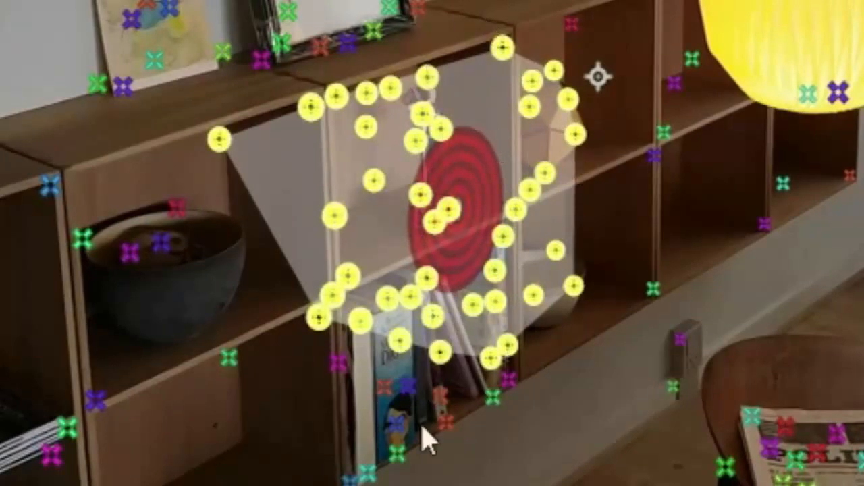
{"action": "left_click", "coordinate": [218, 140], "text": "ctrl"}
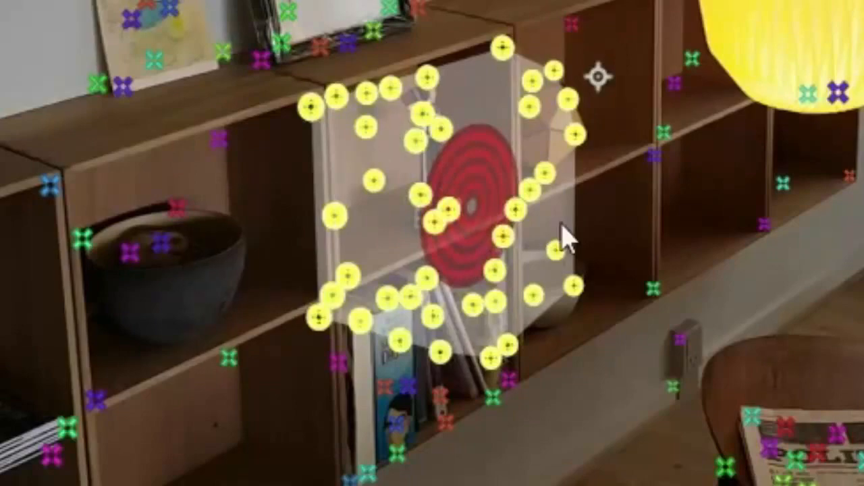
- Create a text layer and camera from the selected track points, then clear the selection
{"action": "right_click", "coordinate": [531, 203]}
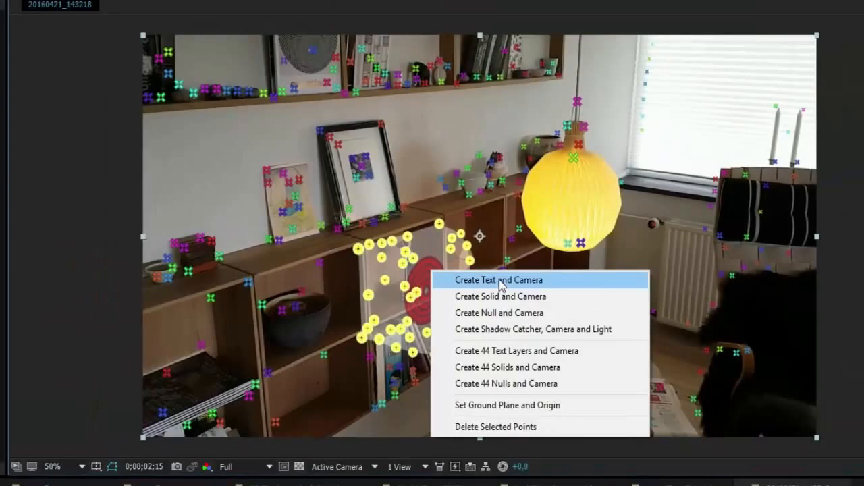
{"action": "left_click", "coordinate": [500, 286]}
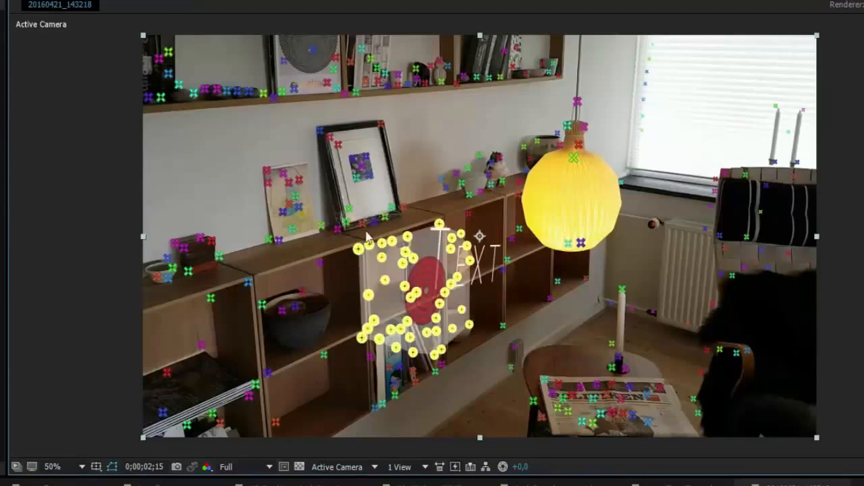
{"action": "left_click", "coordinate": [75, 243]}
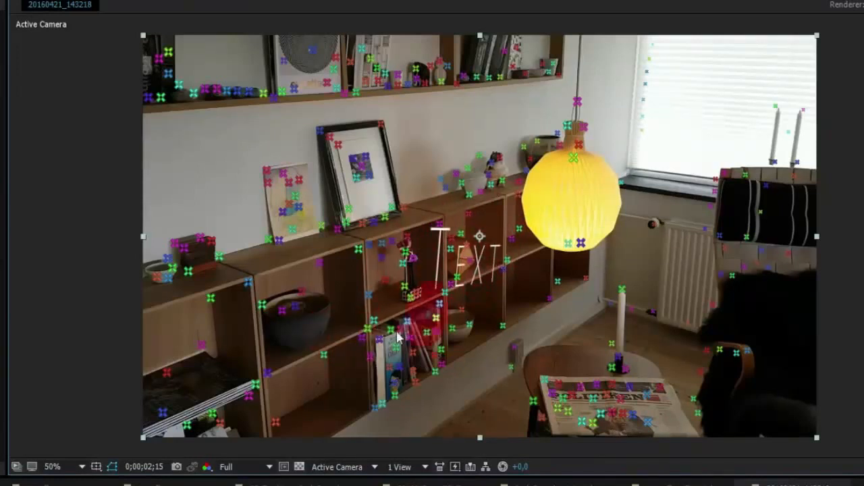
{"action": "key", "text": "ctrl+shift+a"}
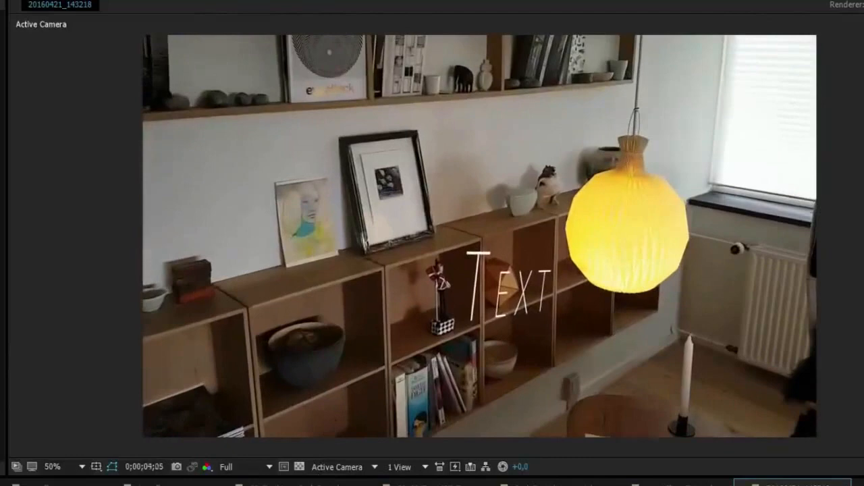
- Rotate the Text layer so its baseline runs parallel to the shelf's front edge
{"action": "left_click", "coordinate": [520, 303]}
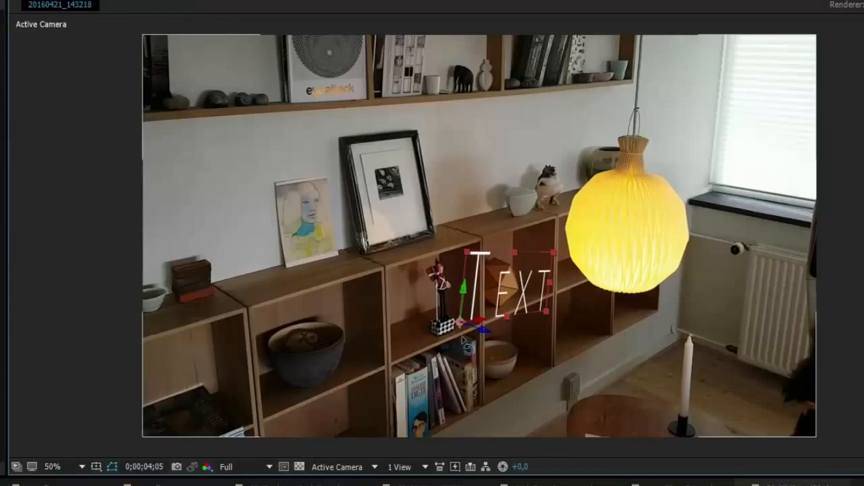
{"action": "scroll", "coordinate": [466, 344], "scroll_direction": "up", "scroll_amount": 4}
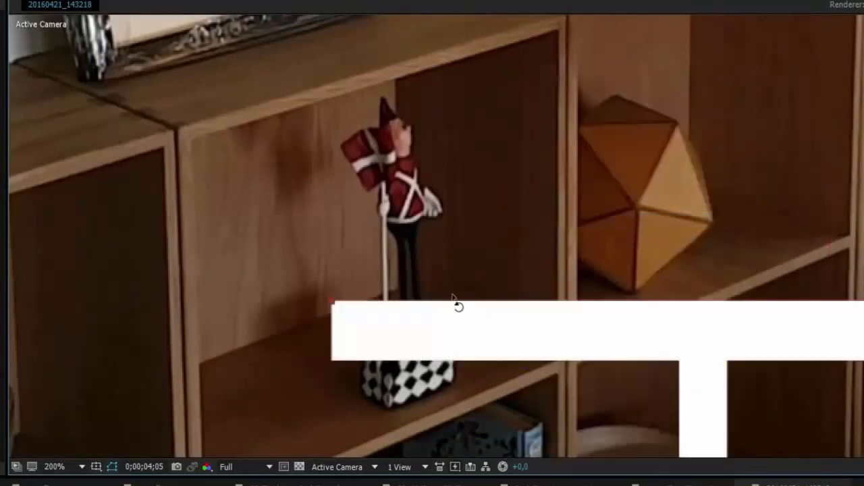
{"action": "scroll", "coordinate": [457, 303], "scroll_direction": "down", "scroll_amount": 2}
{"action": "scroll", "coordinate": [448, 297], "scroll_direction": "up", "scroll_amount": 2}
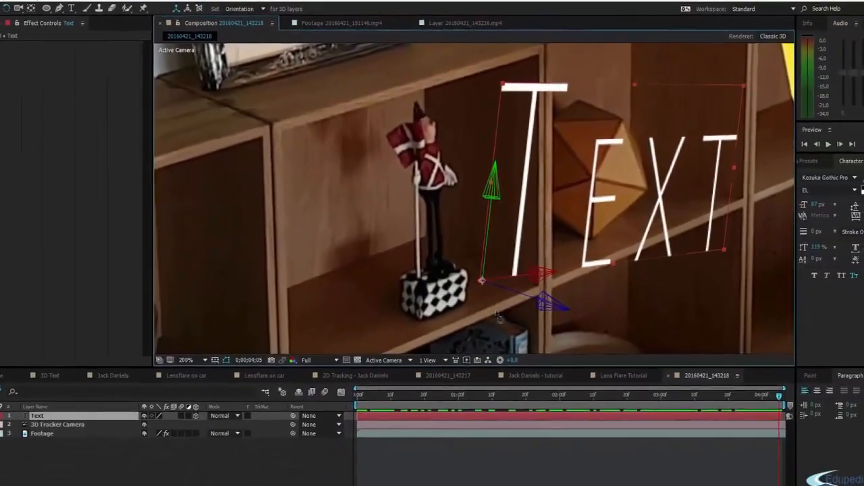
{"action": "scroll", "coordinate": [474, 221], "scroll_direction": "down", "scroll_amount": 2}
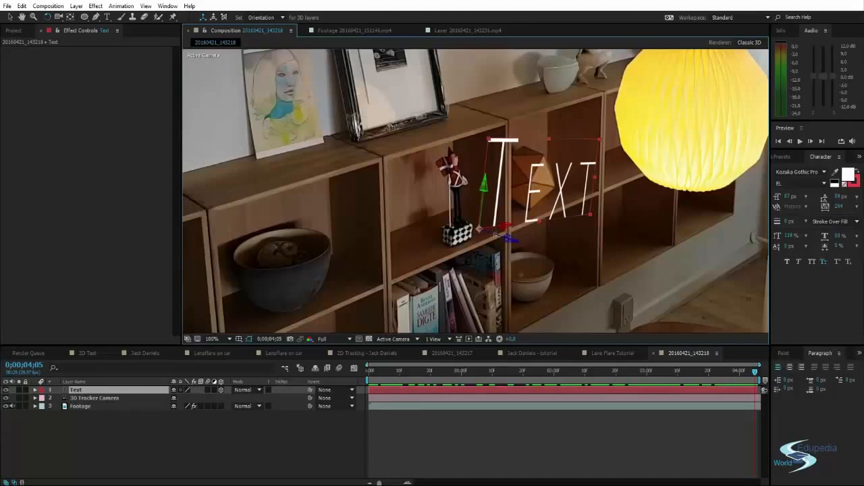
{"action": "mouse_move", "coordinate": [496, 234]}
{"action": "left_mouse_down"}
{"action": "mouse_move", "coordinate": [490, 240]}
{"action": "mouse_move", "coordinate": [492, 231]}
{"action": "left_mouse_up"}
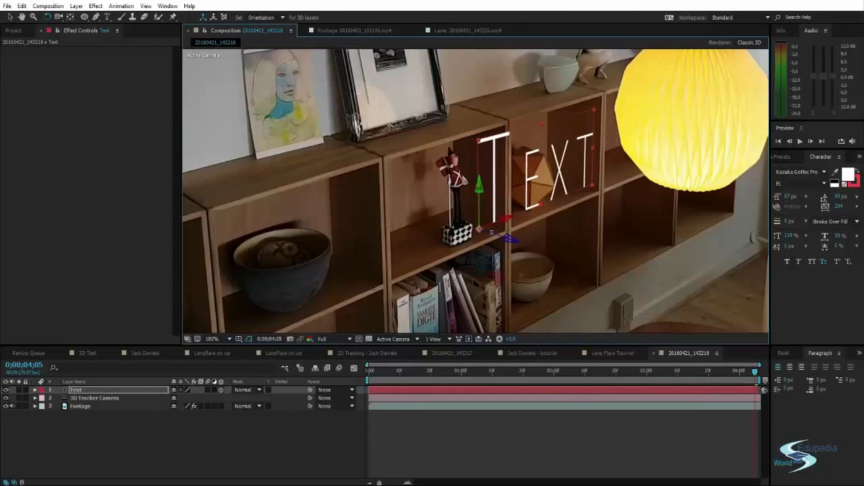
- Raise the text vertically until its base stands on the top surface of the lower shelf
{"action": "key", "text": "v"}
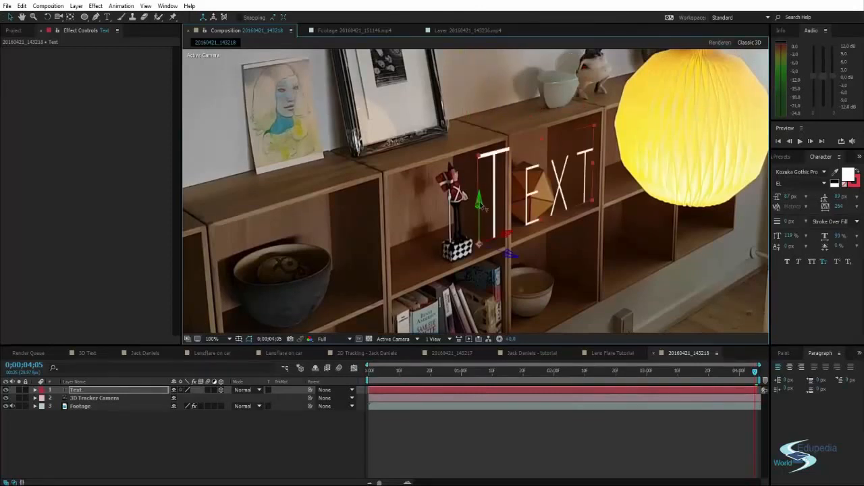
{"action": "left_click_drag", "start_coordinate": [481, 206], "coordinate": [474, 24]}
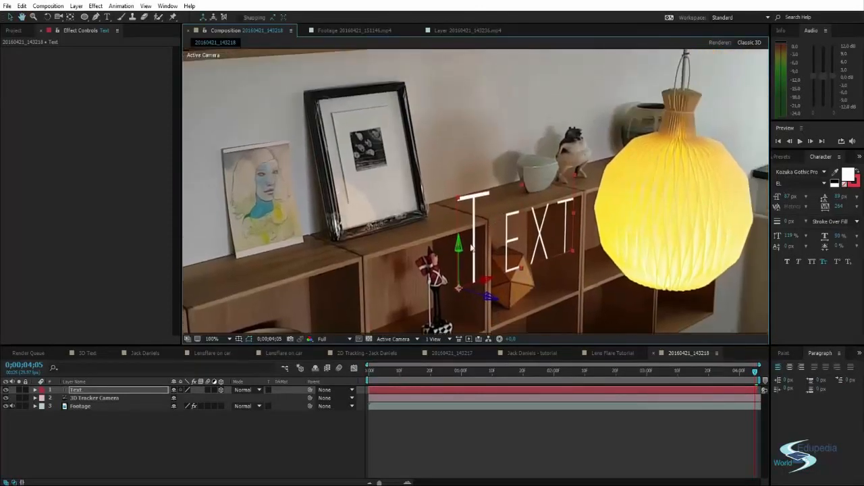
{"action": "left_click_drag", "start_coordinate": [461, 253], "coordinate": [462, 124]}
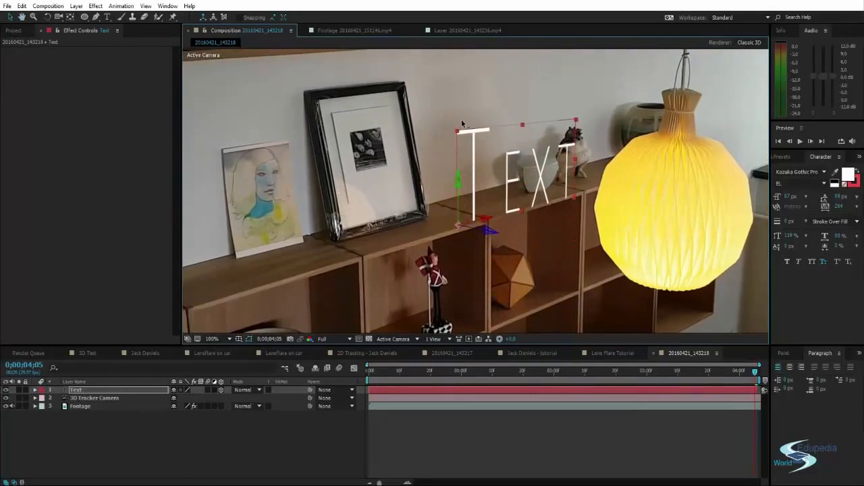
{"action": "left_click", "coordinate": [409, 204]}
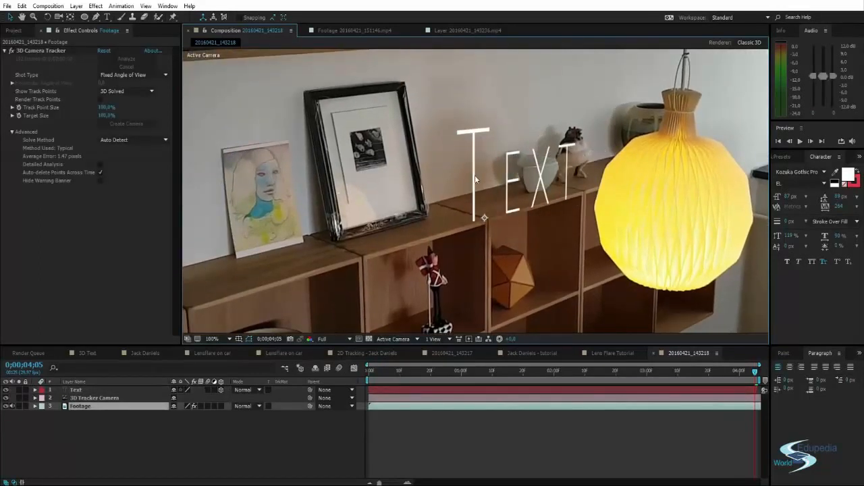
{"action": "left_click", "coordinate": [79, 389]}
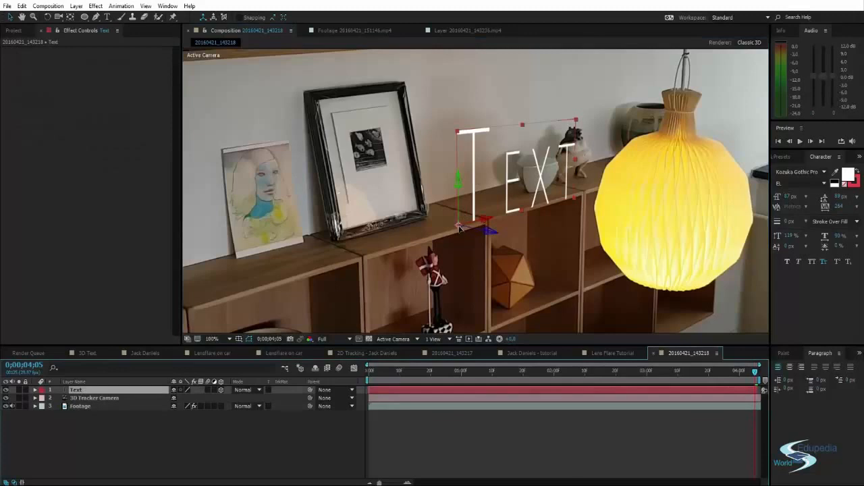
- Slide the text along the shelf's front edge until it starts near the compartment divider below the framed picture
{"action": "left_click_drag", "start_coordinate": [459, 228], "coordinate": [450, 247]}
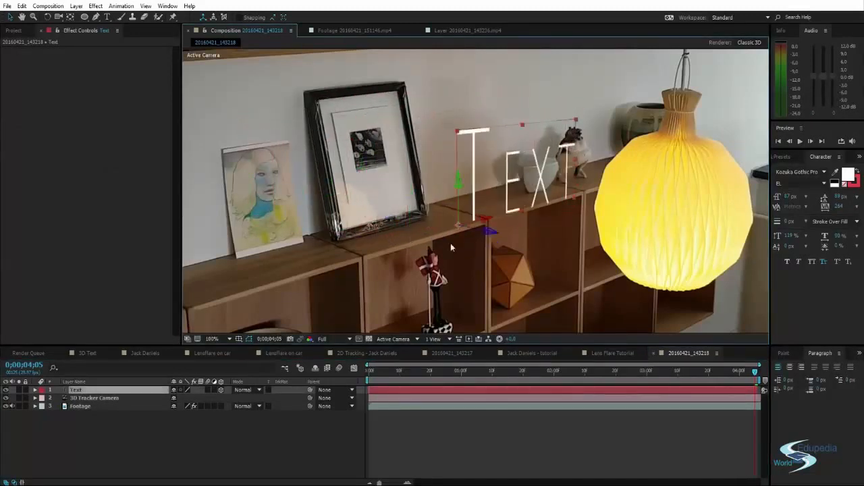
{"action": "left_click_drag", "start_coordinate": [484, 223], "coordinate": [391, 249]}
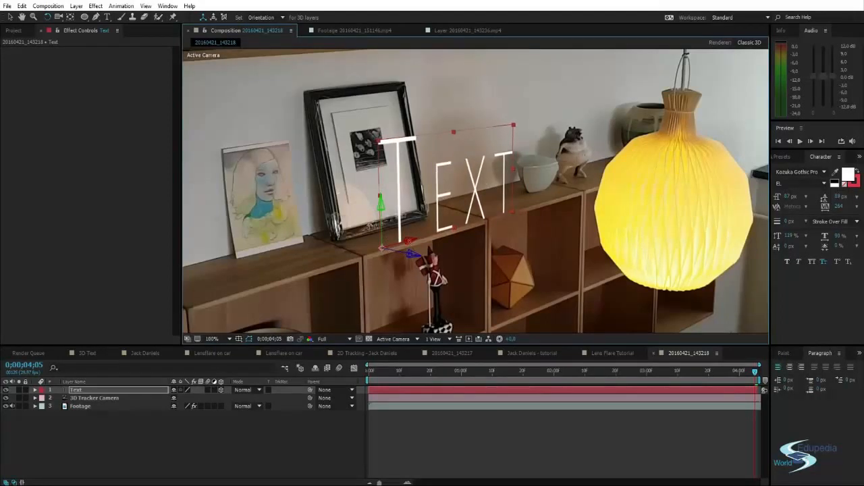
{"action": "key", "text": "v"}
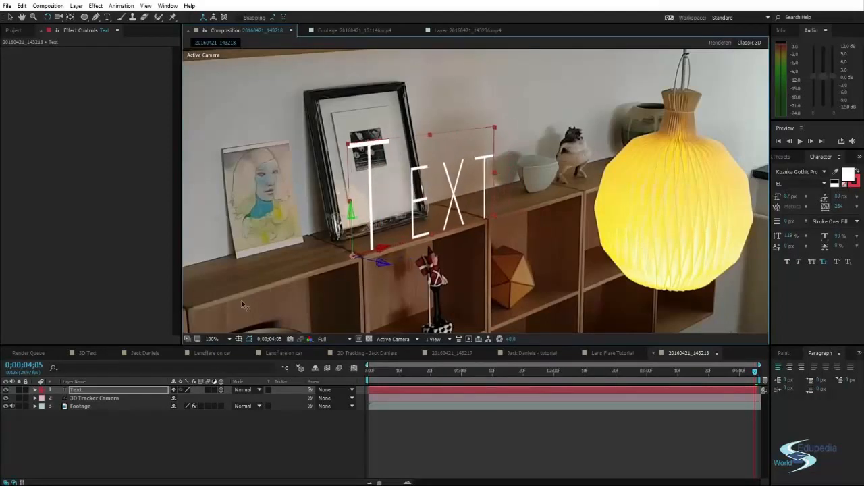
{"action": "left_click_drag", "start_coordinate": [413, 287], "coordinate": [447, 266]}
{"action": "scroll", "coordinate": [408, 240], "scroll_direction": "up", "scroll_amount": 3}
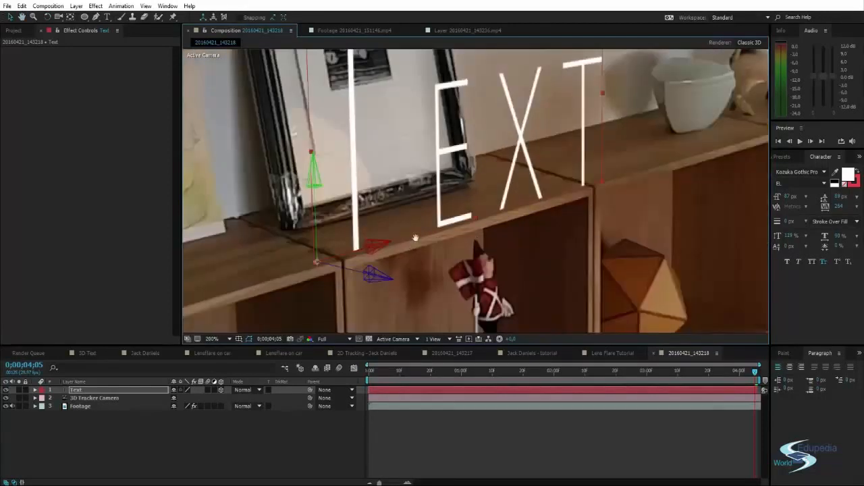
{"action": "left_click_drag", "start_coordinate": [346, 165], "coordinate": [341, 181]}
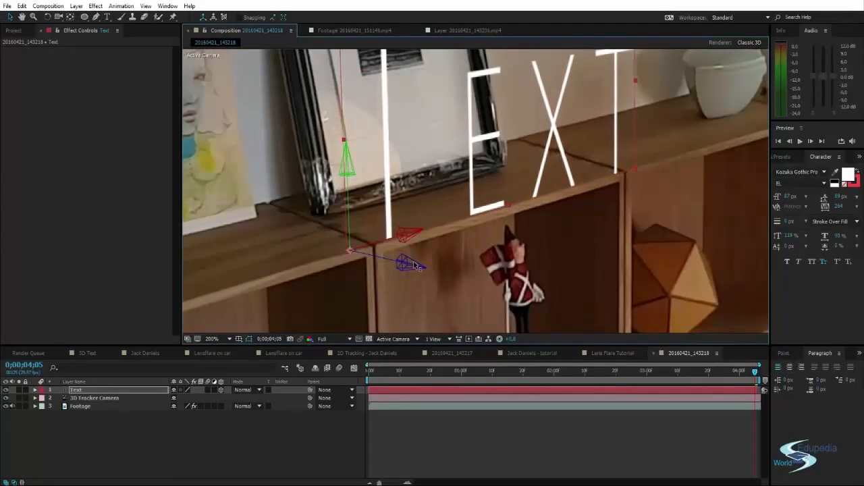
- Fine-tune the text's rotation and scale it down to fit above the compartment with the soldier figurine
{"action": "key", "text": "w"}
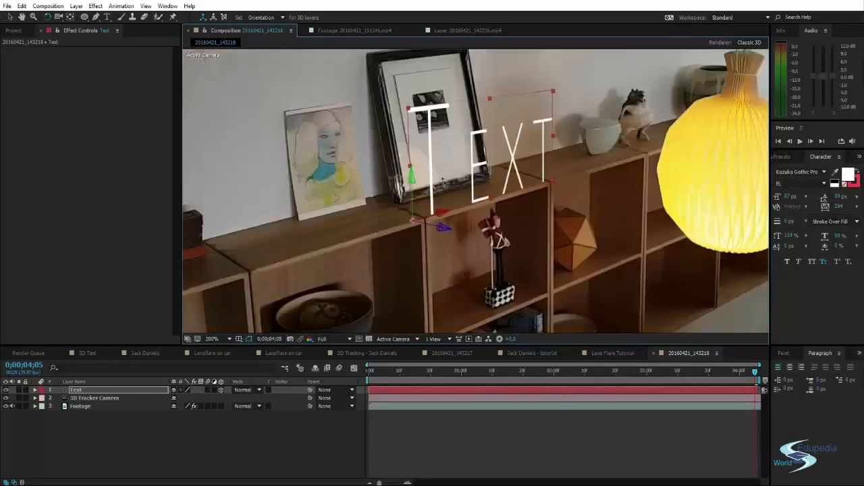
{"action": "key", "text": "v"}
{"action": "left_click_drag", "start_coordinate": [553, 93], "coordinate": [509, 130]}
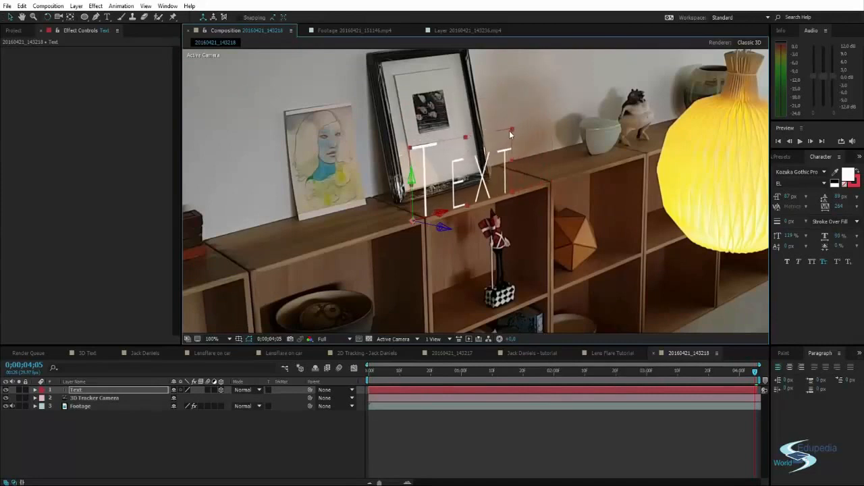
- Replace the text layer's content with "Edupedia World"
{"action": "double_click", "coordinate": [481, 174]}
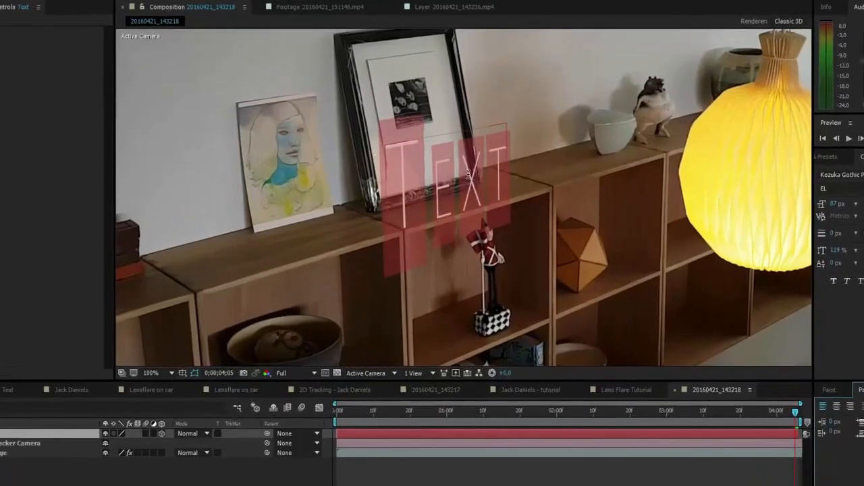
{"action": "type", "text": "EDU"}
{"action": "type", "text": "PEDIA W"}
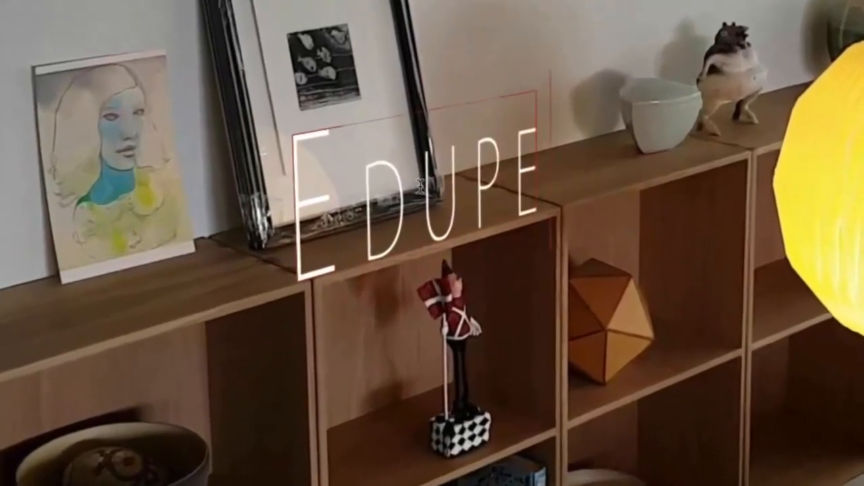
{"action": "type", "text": "ORLD"}
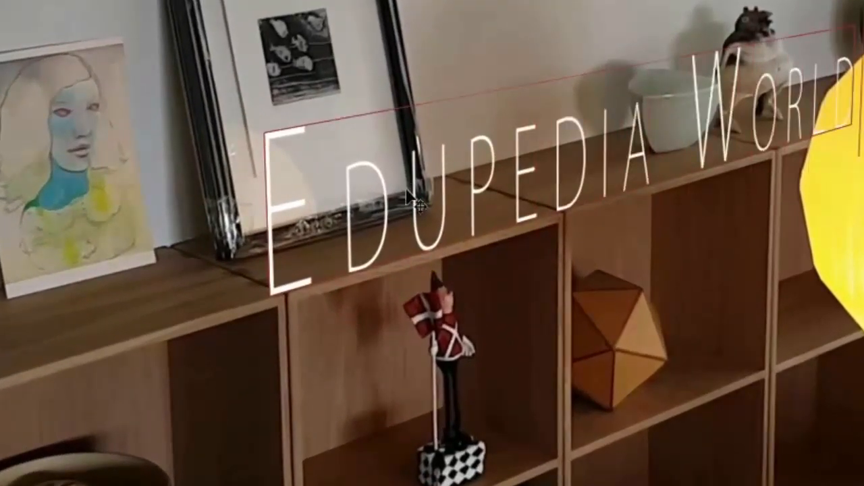
{"action": "key", "text": "Escape"}
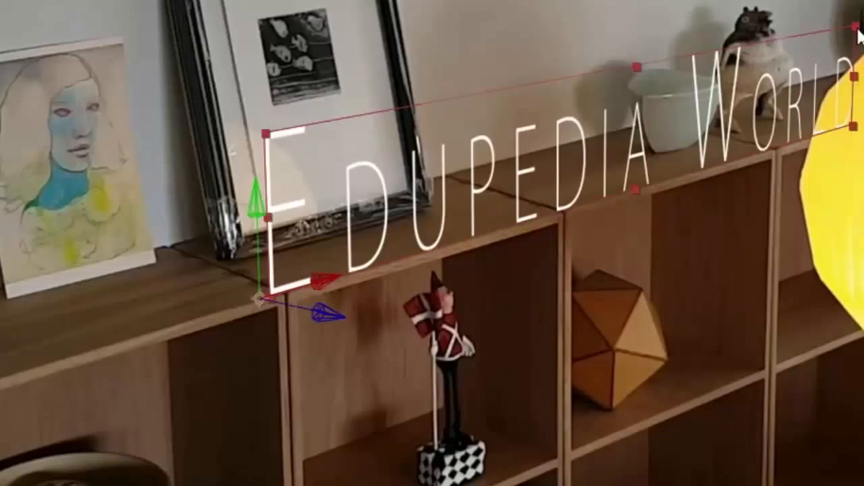
- Scale down the Edupedia World text and slide it along the shelf edge to start before the divider below the framed picture
{"action": "left_click_drag", "start_coordinate": [855, 29], "coordinate": [660, 128]}
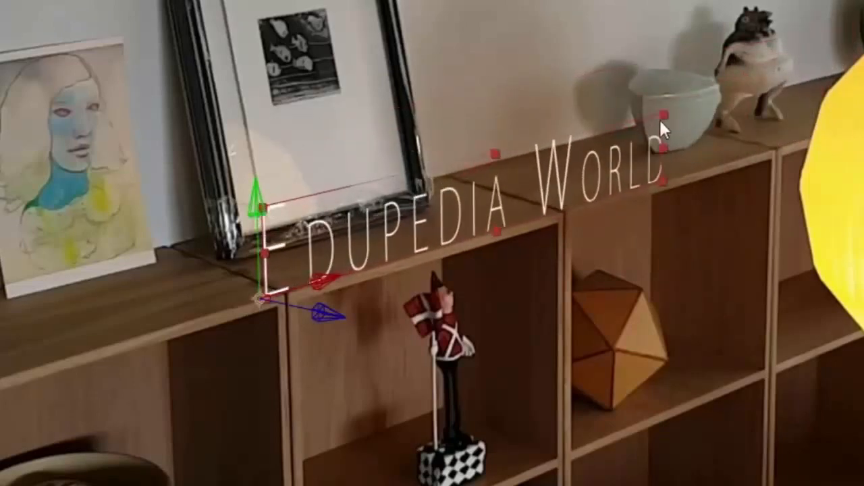
{"action": "left_click_drag", "start_coordinate": [319, 283], "coordinate": [217, 312]}
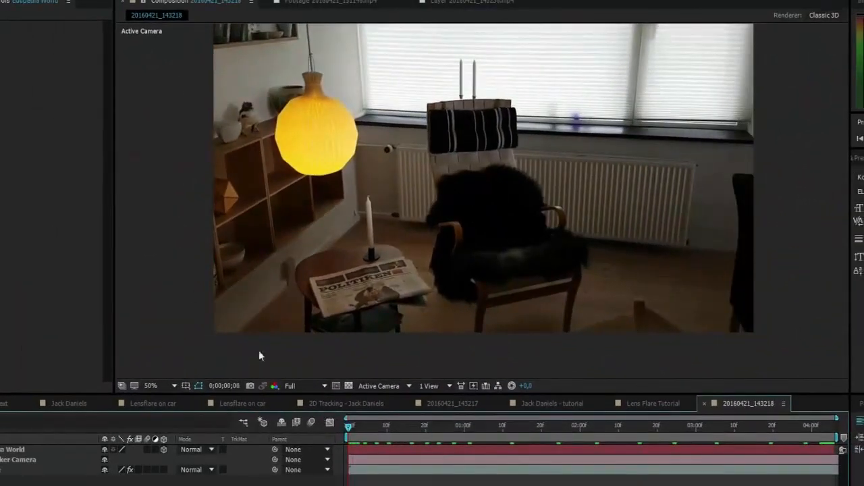
- Preview the composition and inspect how the text sticks to the shelf at frames 0;00;00;17 and 0;00;04;02
{"action": "left_click_drag", "start_coordinate": [304, 200], "coordinate": [423, 149]}
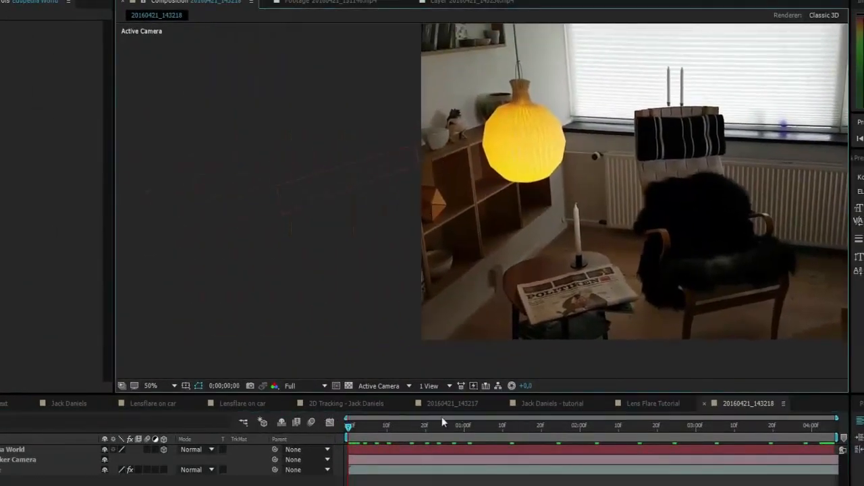
{"action": "left_click_drag", "start_coordinate": [350, 430], "coordinate": [413, 425]}
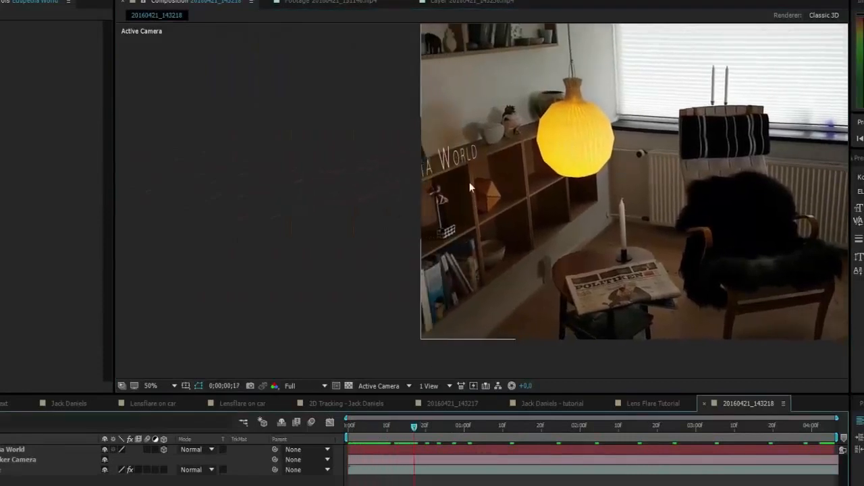
{"action": "scroll", "coordinate": [446, 161], "scroll_direction": "up", "scroll_amount": 4}
{"action": "left_click_drag", "start_coordinate": [446, 162], "coordinate": [447, 231]}
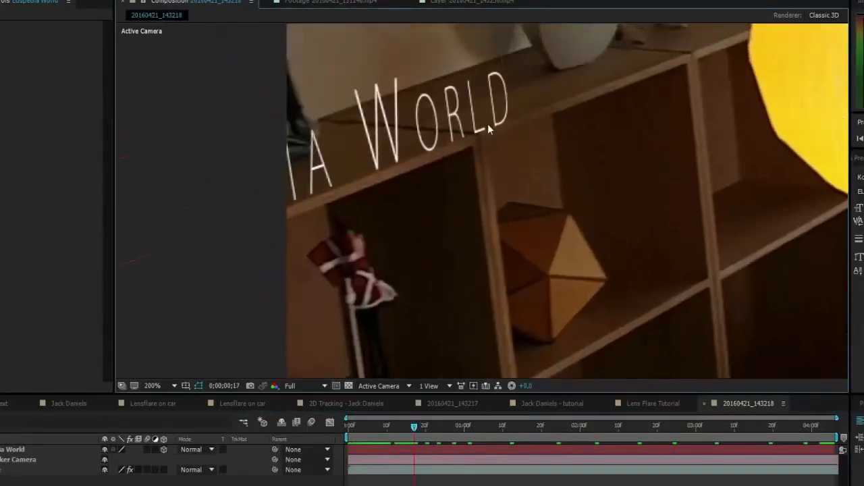
{"action": "scroll", "coordinate": [488, 124], "scroll_direction": "down", "scroll_amount": 4}
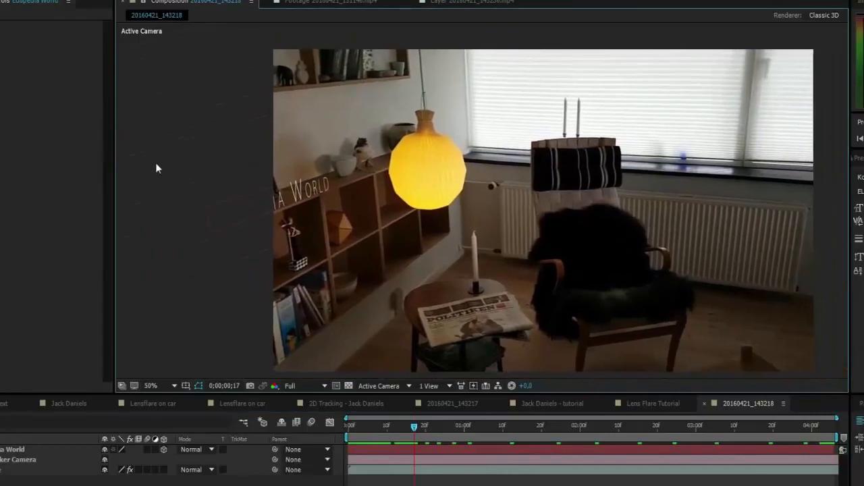
{"action": "key", "text": "space"}
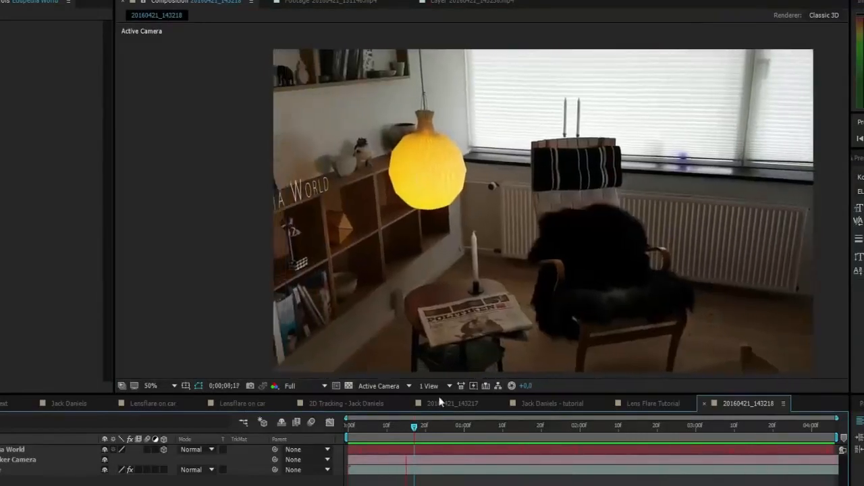
{"action": "left_click_drag", "start_coordinate": [415, 426], "coordinate": [819, 426]}
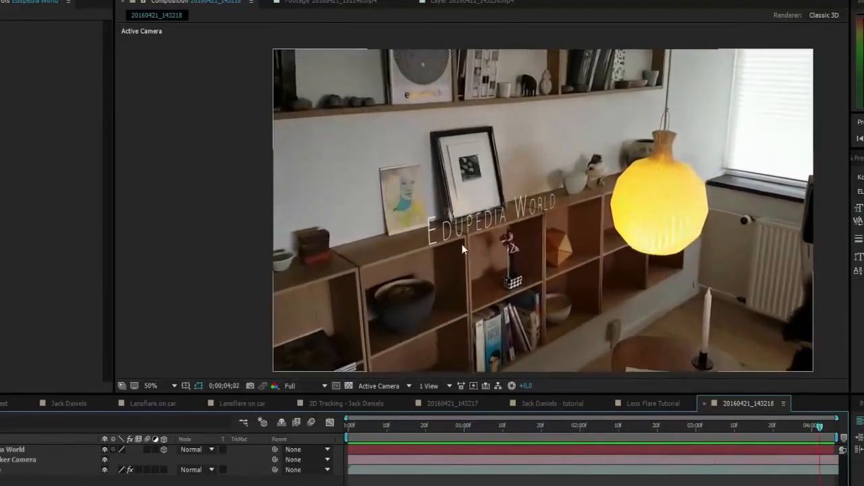
{"action": "scroll", "coordinate": [417, 228], "scroll_direction": "up", "scroll_amount": 3}
{"action": "scroll", "coordinate": [423, 229], "scroll_direction": "down", "scroll_amount": 1}
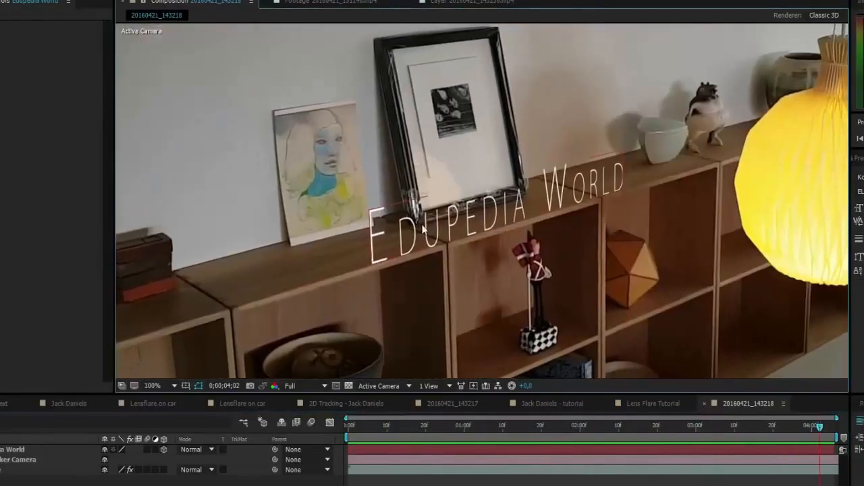
- Duplicate the Edupedia World text layer
{"action": "left_click", "coordinate": [415, 241]}
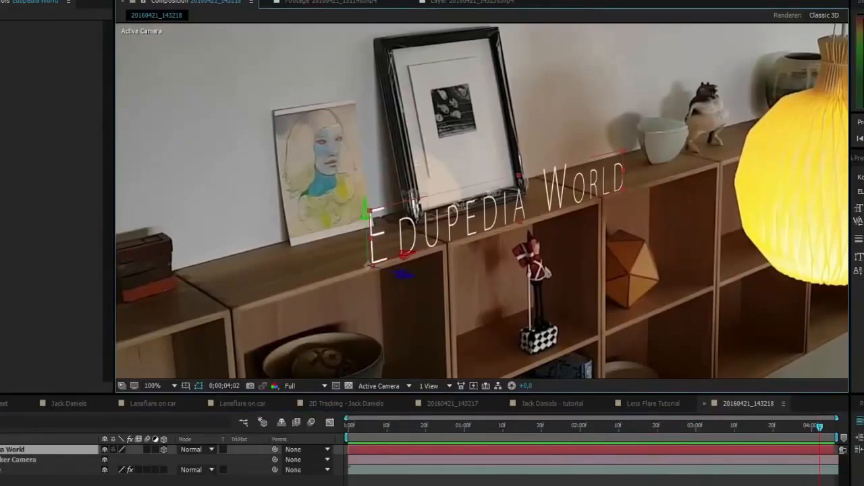
{"action": "left_click", "coordinate": [439, 302]}
{"action": "left_click", "coordinate": [454, 239]}
{"action": "key", "text": "ctrl+d"}
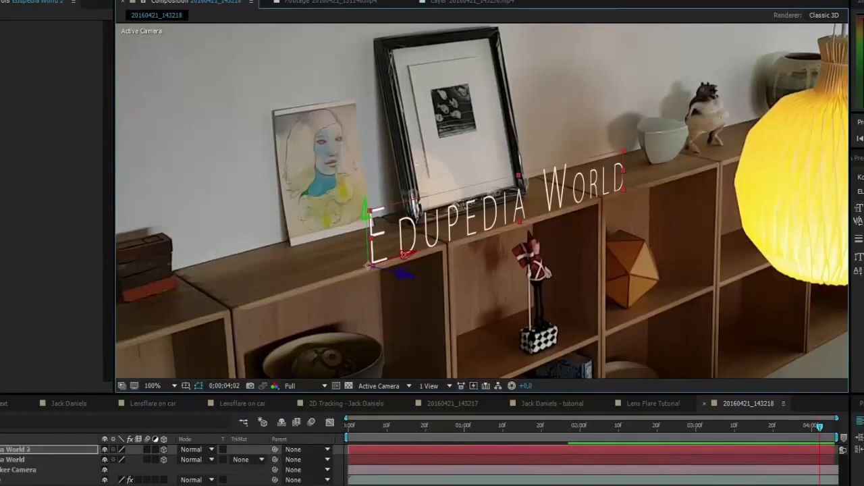
- Rotate the duplicate text about its X axis until it lies flat on the shelf top behind the upright text
{"action": "left_click_drag", "start_coordinate": [405, 255], "coordinate": [403, 254]}
{"action": "left_click_drag", "start_coordinate": [361, 228], "coordinate": [317, 226]}
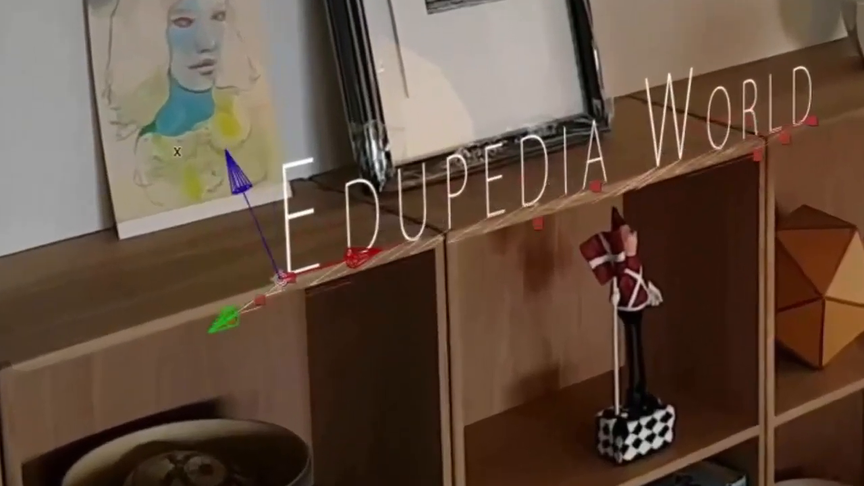
{"action": "left_click_drag", "start_coordinate": [177, 151], "coordinate": [260, 158]}
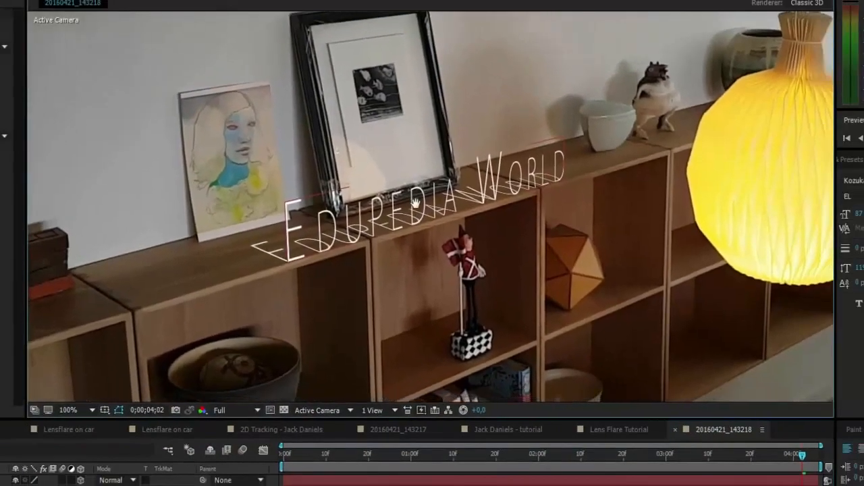
{"action": "left_click", "coordinate": [263, 253]}
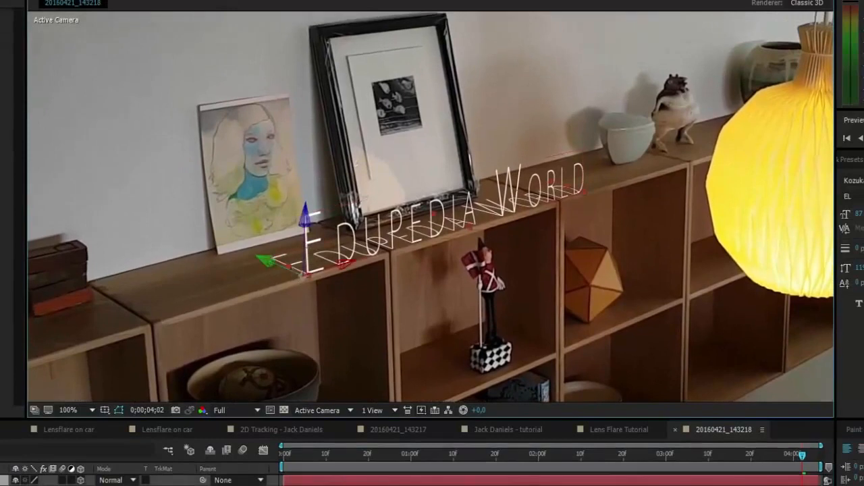
- Search the effects for "tint" and apply the Tint effect to the flat Shadow text layer
{"action": "key", "text": "F2"}
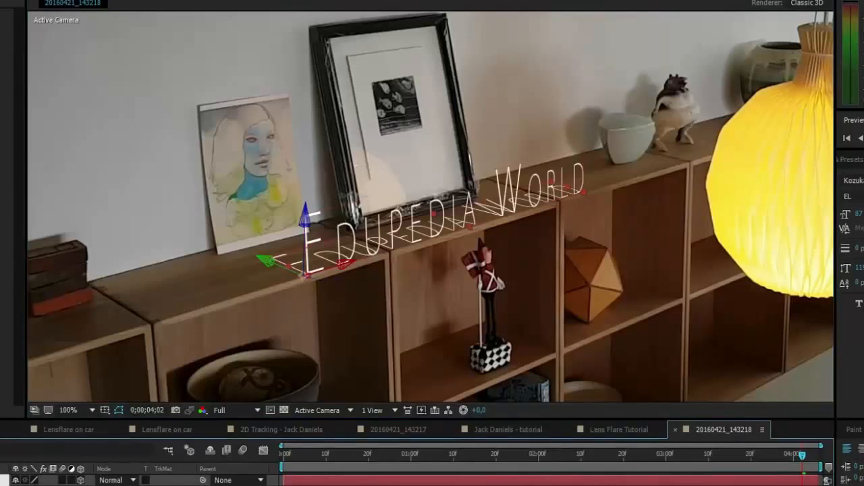
{"action": "key", "text": "F2"}
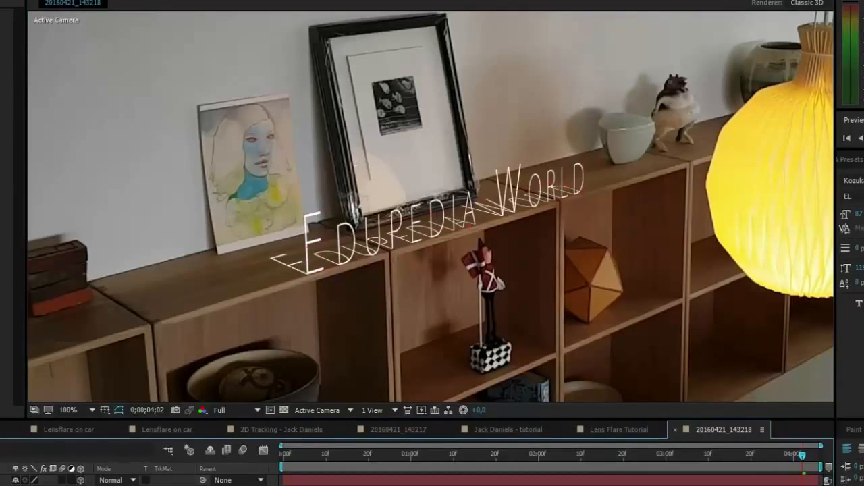
{"action": "key", "text": "ctrl+5"}
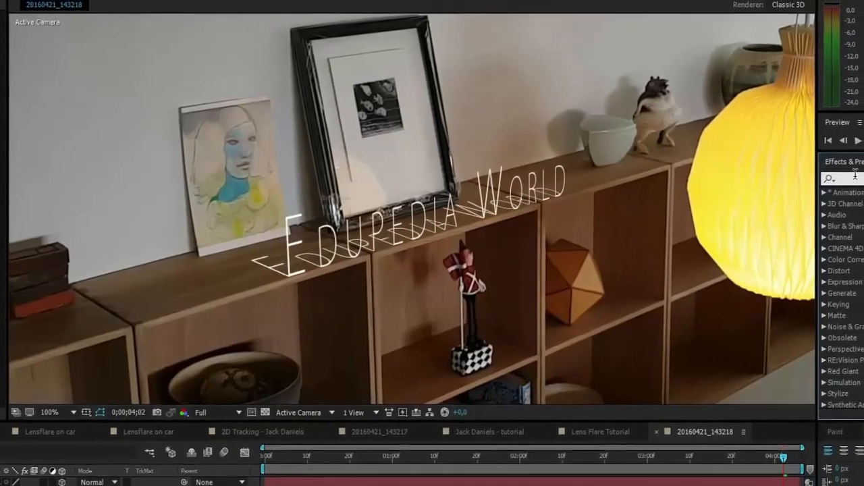
{"action": "left_click", "coordinate": [852, 176]}
{"action": "type", "text": "tint"}
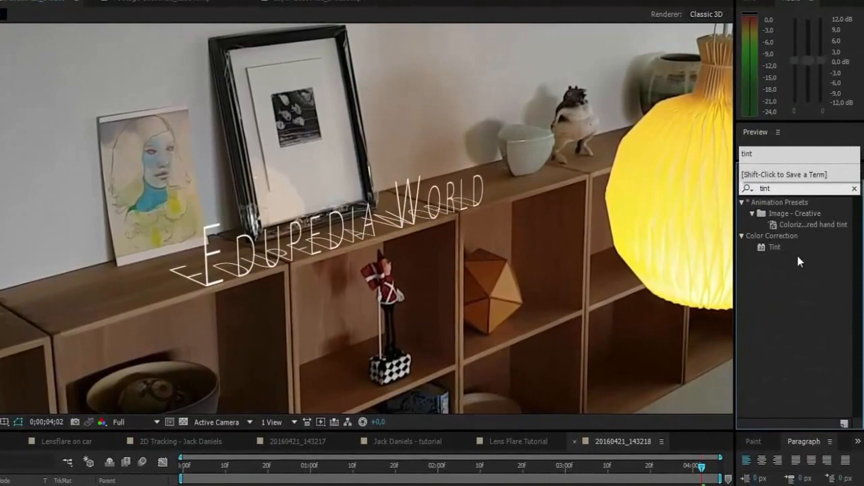
{"action": "left_click", "coordinate": [801, 244]}
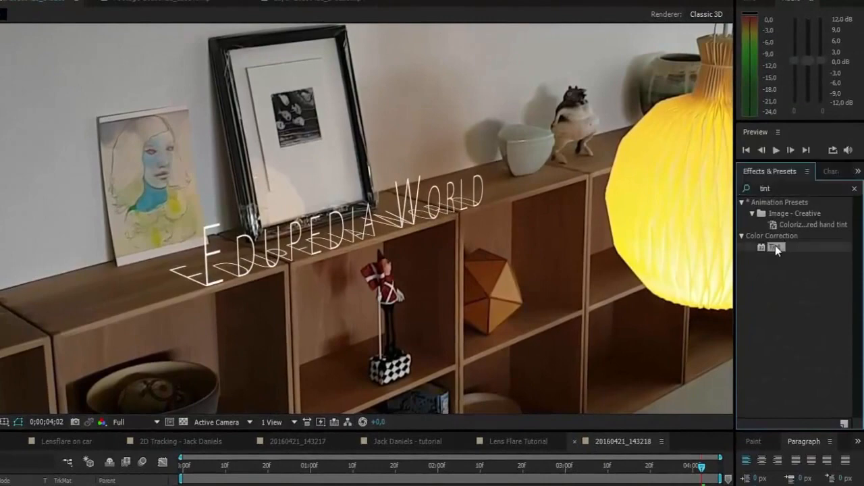
{"action": "double_click", "coordinate": [775, 247]}
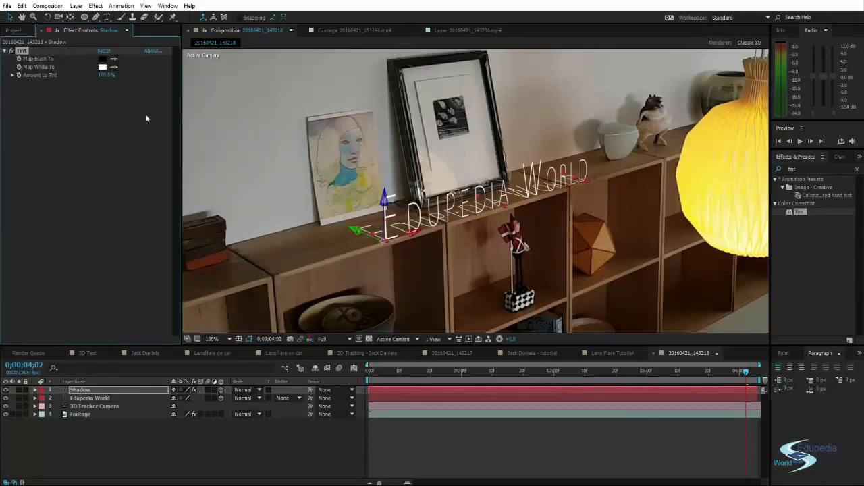
- Set the Shadow layer's Tint Map White To colour to black, 000000
{"action": "left_click", "coordinate": [102, 68]}
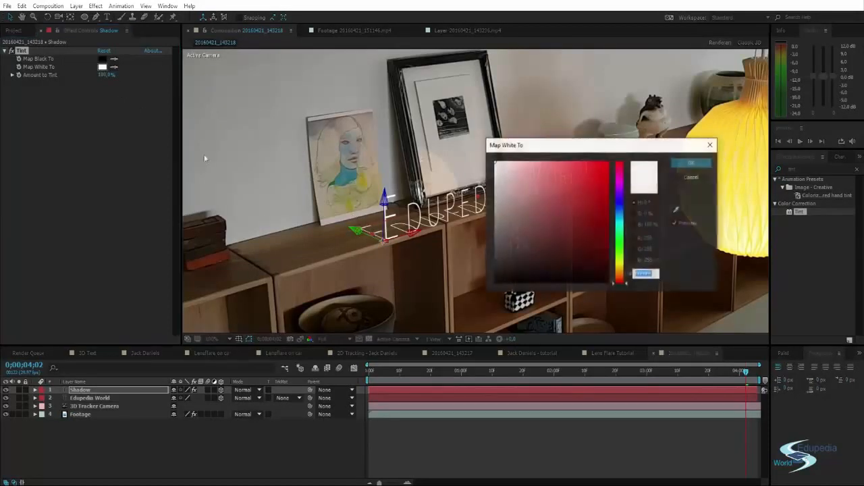
{"action": "left_click_drag", "start_coordinate": [526, 225], "coordinate": [444, 304]}
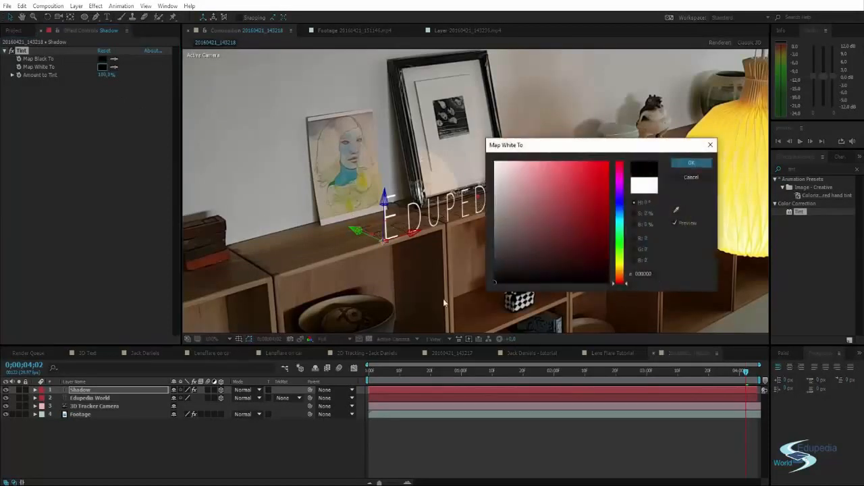
{"action": "left_click", "coordinate": [692, 163]}
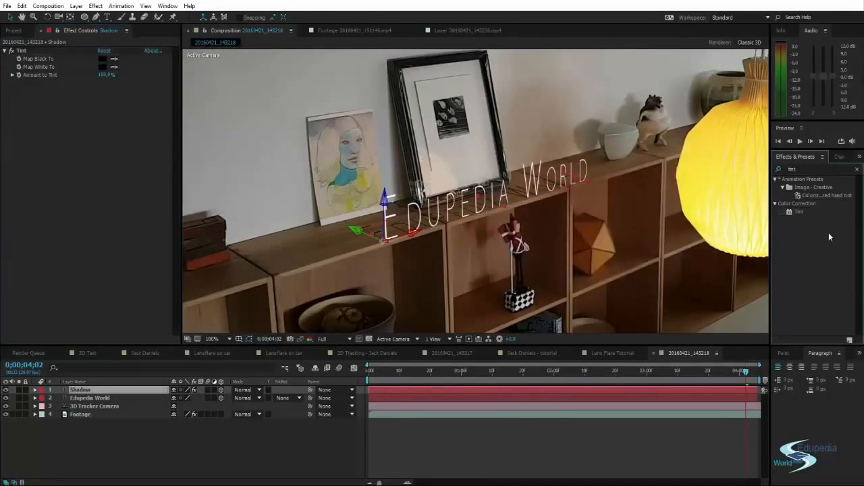
- Preview the composition with the black shadow text and scrub to frame 0;00;04;01
{"action": "scroll", "coordinate": [478, 197], "scroll_direction": "down", "scroll_amount": 2}
{"action": "key", "text": "space"}
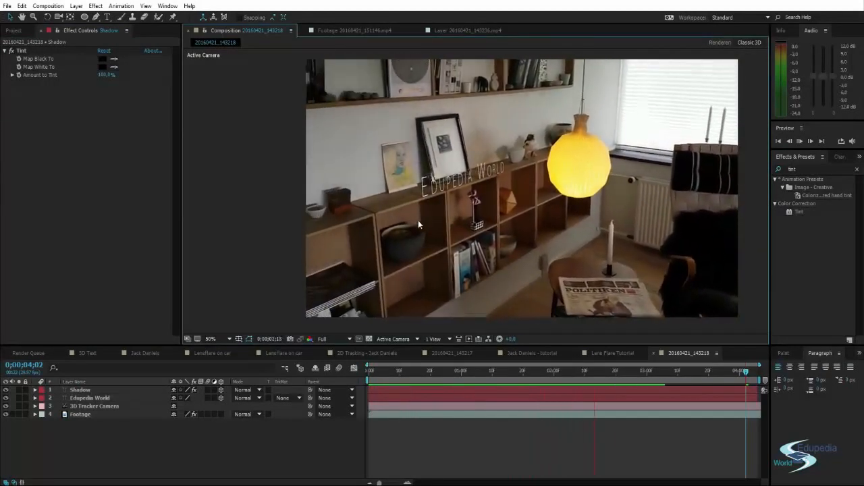
{"action": "left_click", "coordinate": [482, 371]}
{"action": "left_click_drag", "start_coordinate": [482, 371], "coordinate": [742, 371]}
- Search the effects for "fast" and apply Fast Blur to the Shadow layer
{"action": "left_click", "coordinate": [813, 170]}
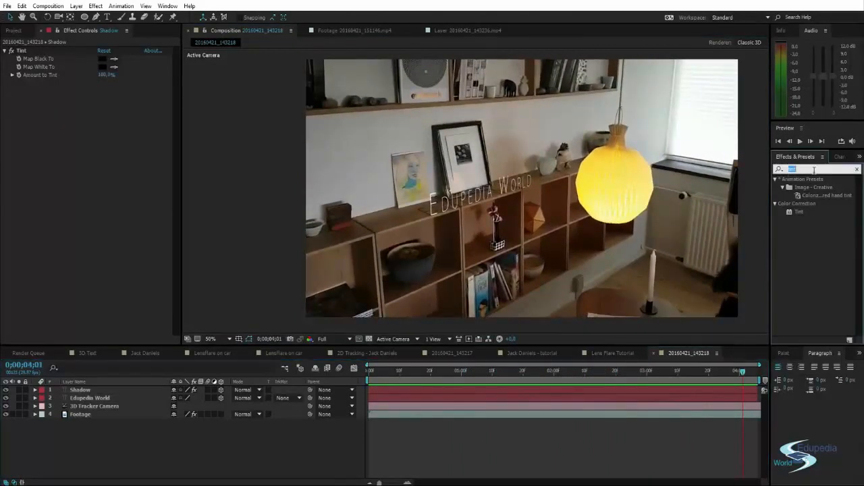
{"action": "type", "text": "fast"}
{"action": "left_click_drag", "start_coordinate": [807, 255], "coordinate": [81, 393]}
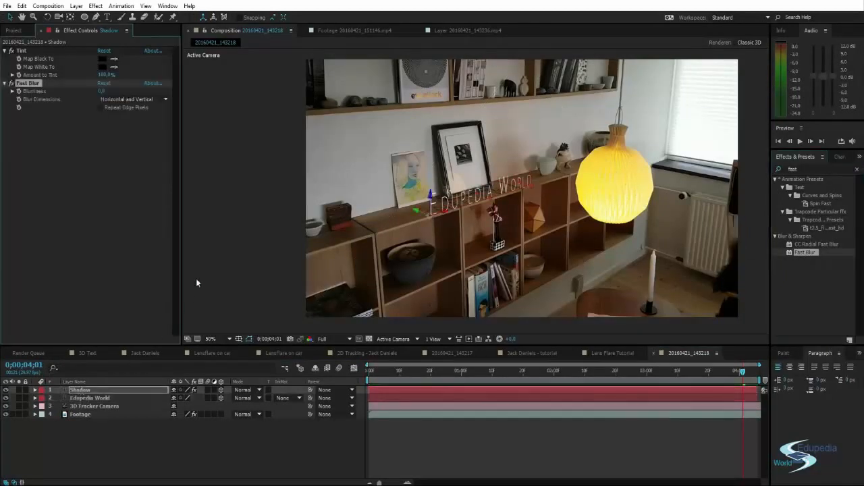
- Set the Shadow layer's Fast Blur Blurriness to 5.0 and check the softened shadow on the shelf
{"action": "scroll", "coordinate": [342, 233], "scroll_direction": "up", "scroll_amount": 4}
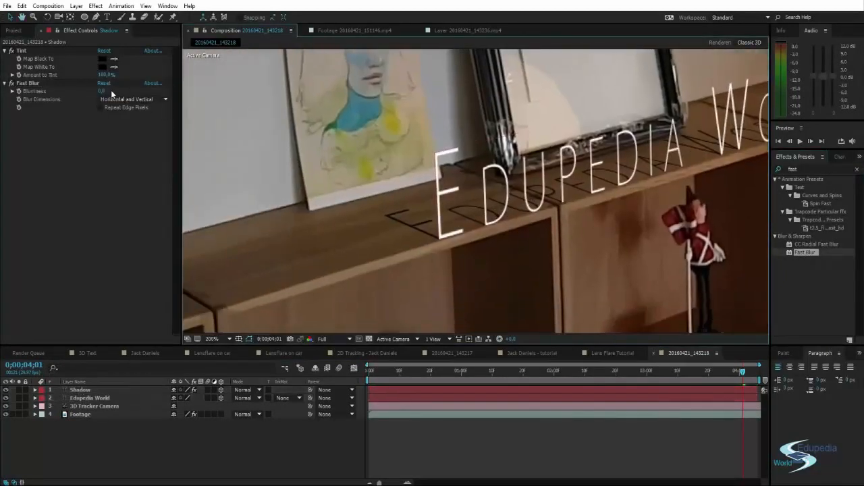
{"action": "mouse_move", "coordinate": [102, 92]}
{"action": "left_mouse_down"}
{"action": "mouse_move", "coordinate": [111, 92]}
{"action": "mouse_move", "coordinate": [98, 91]}
{"action": "left_mouse_up"}
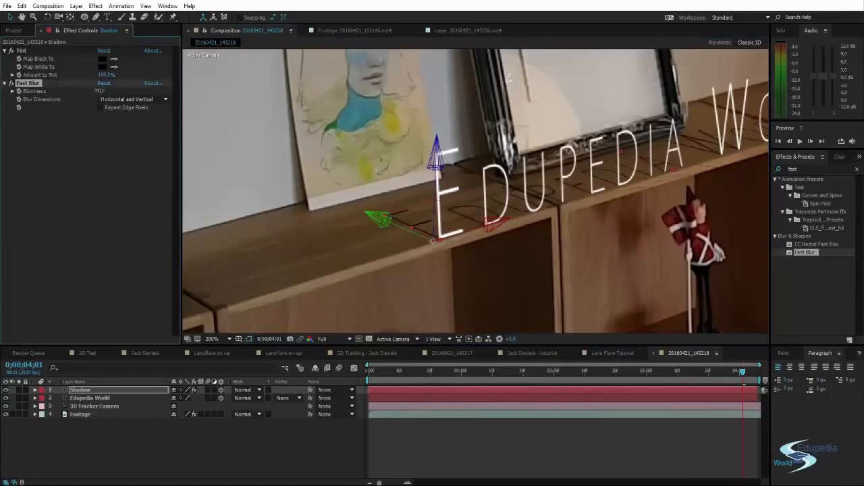
{"action": "left_click", "coordinate": [80, 163]}
{"action": "scroll", "coordinate": [240, 176], "scroll_direction": "down", "scroll_amount": 2}
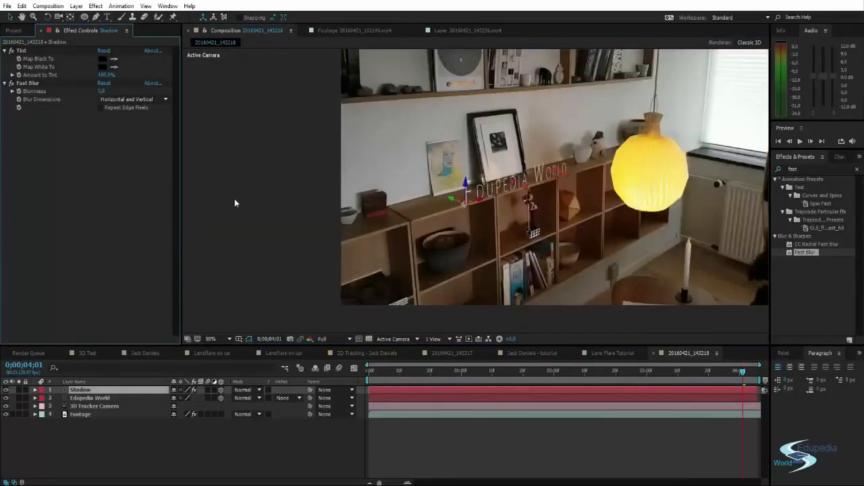
{"action": "left_click", "coordinate": [234, 199]}
{"action": "scroll", "coordinate": [444, 220], "scroll_direction": "up", "scroll_amount": 2}
- Lower the Shadow layer's Opacity to 67%
{"action": "left_click", "coordinate": [111, 391]}
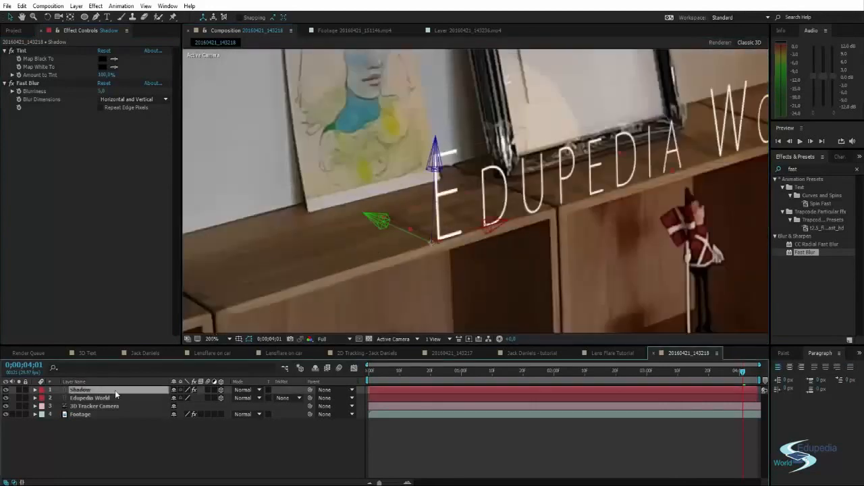
{"action": "key", "text": "t"}
{"action": "left_click_drag", "start_coordinate": [175, 400], "coordinate": [169, 398]}
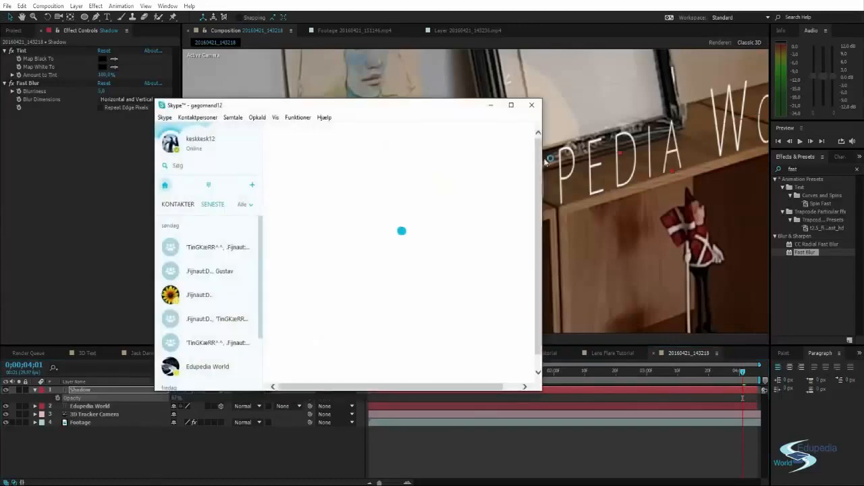
{"action": "left_click", "coordinate": [303, 413]}
{"action": "scroll", "coordinate": [699, 256], "scroll_direction": "down", "scroll_amount": 4}
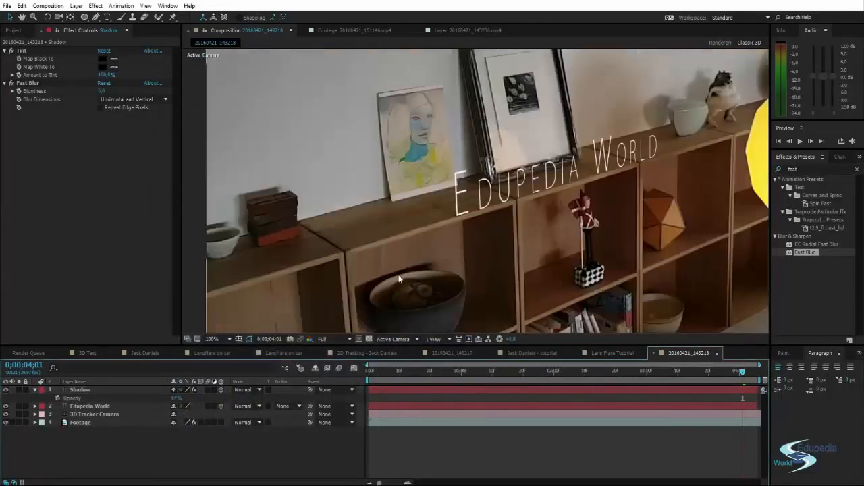
- Clear the effects search, preview how text and shadow stick to the shelf, and scrub to frame 0;00;03;14
{"action": "left_click", "coordinate": [856, 169]}
{"action": "scroll", "coordinate": [447, 251], "scroll_direction": "up", "scroll_amount": 4}
{"action": "scroll", "coordinate": [444, 228], "scroll_direction": "down", "scroll_amount": 4}
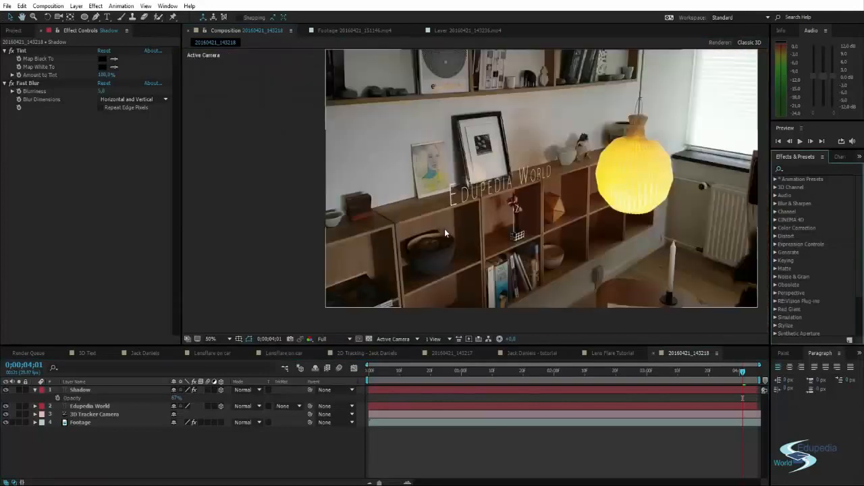
{"action": "left_click_drag", "start_coordinate": [444, 229], "coordinate": [376, 233]}
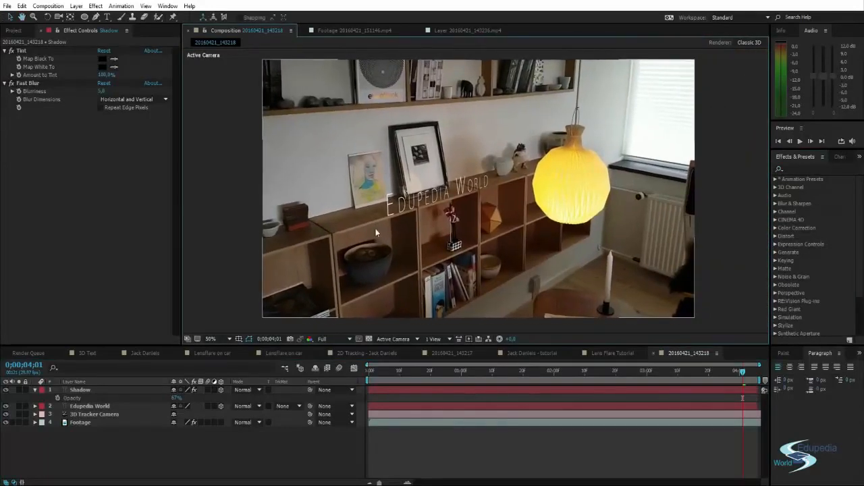
{"action": "key", "text": "space"}
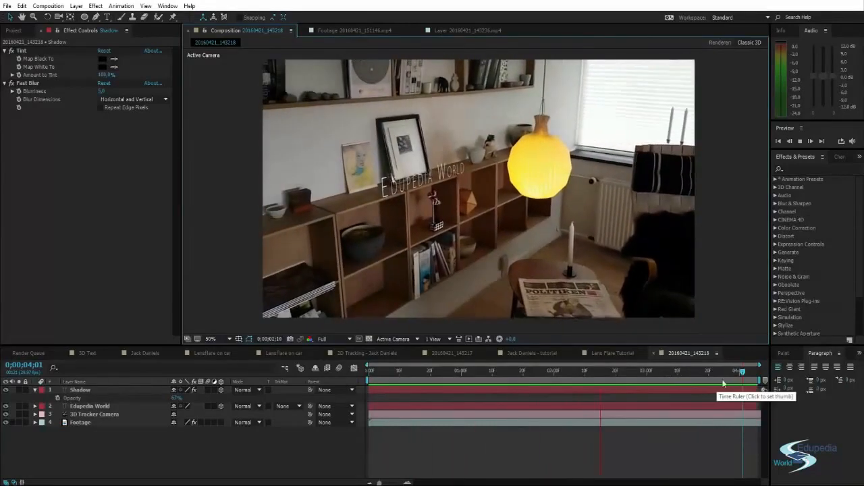
{"action": "left_click", "coordinate": [379, 371]}
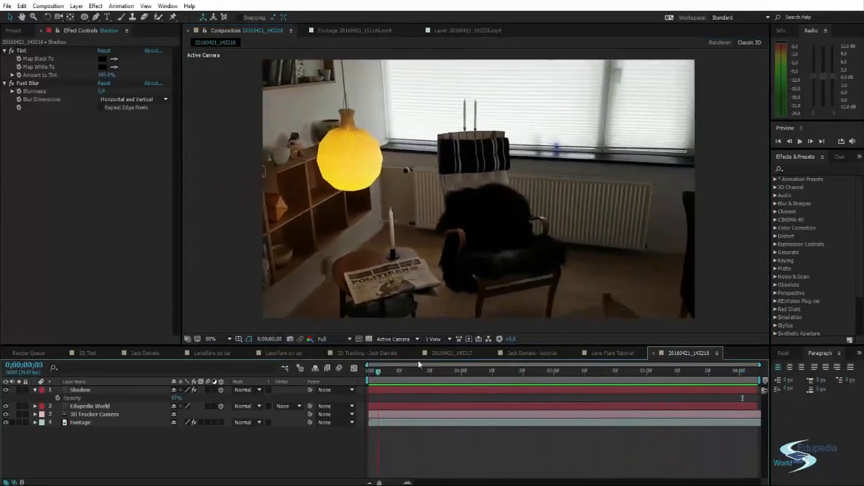
{"action": "left_click", "coordinate": [690, 364]}
- Duplicate the upright Edupedia World text and move the copy off the shelf into the room, turning it toward the camera
{"action": "left_click", "coordinate": [429, 193]}
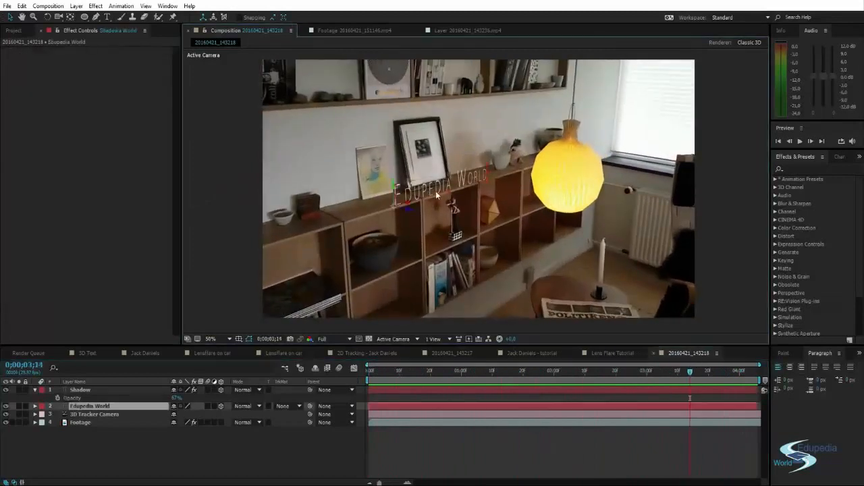
{"action": "key", "text": "ctrl+d"}
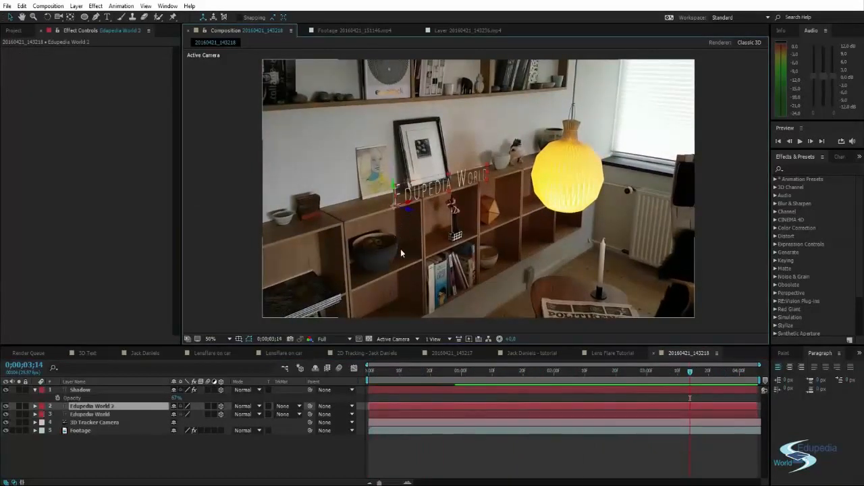
{"action": "left_click_drag", "start_coordinate": [425, 216], "coordinate": [513, 233]}
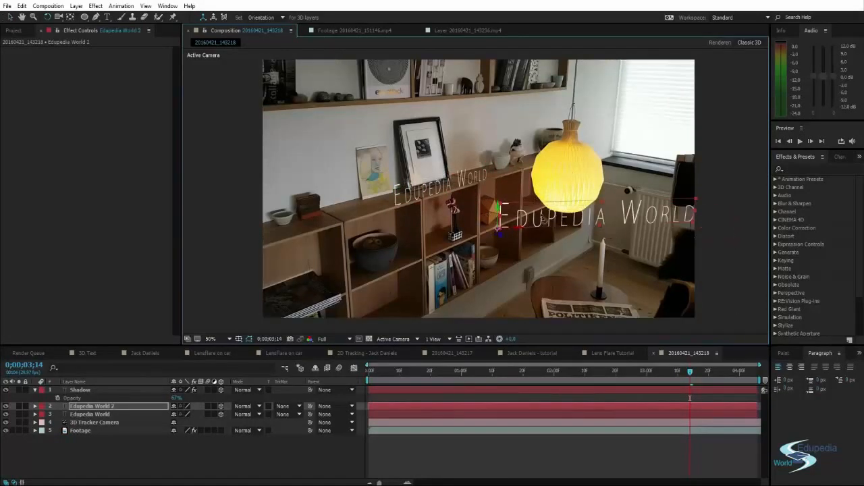
{"action": "scroll", "coordinate": [500, 222], "scroll_direction": "down", "scroll_amount": 1}
{"action": "scroll", "coordinate": [500, 221], "scroll_direction": "up", "scroll_amount": 3}
{"action": "scroll", "coordinate": [469, 229], "scroll_direction": "down", "scroll_amount": 1}
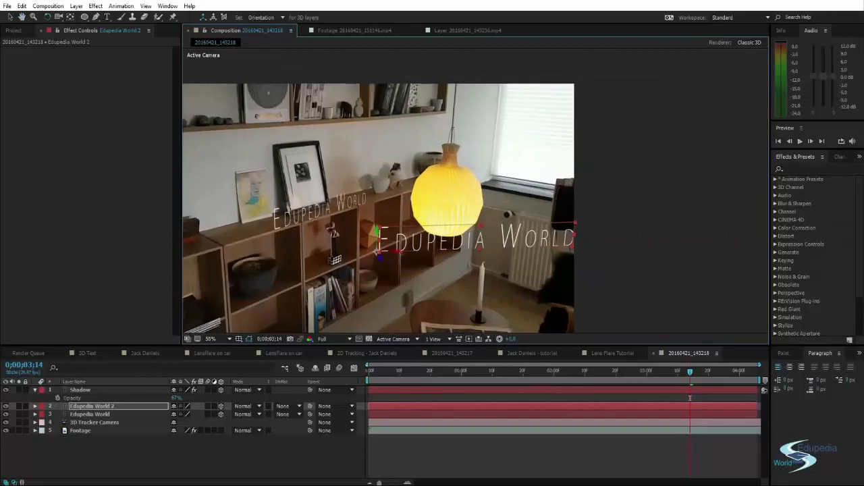
{"action": "left_click_drag", "start_coordinate": [376, 232], "coordinate": [505, 241]}
{"action": "left_click_drag", "start_coordinate": [341, 219], "coordinate": [356, 229]}
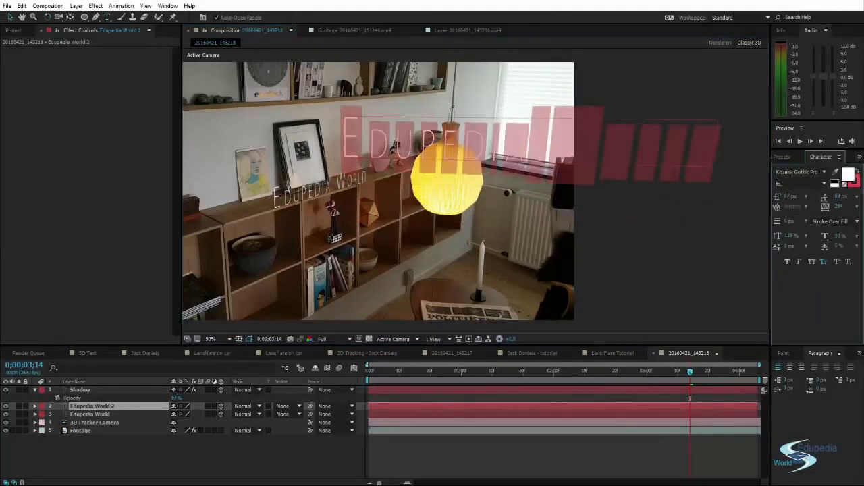
- Replace the duplicate's wording with TEST and place it large in front of the shelf and lamp
{"action": "key", "text": "ctrl+t"}
{"action": "type", "text": "TEST"}
{"action": "key", "text": "Escape"}
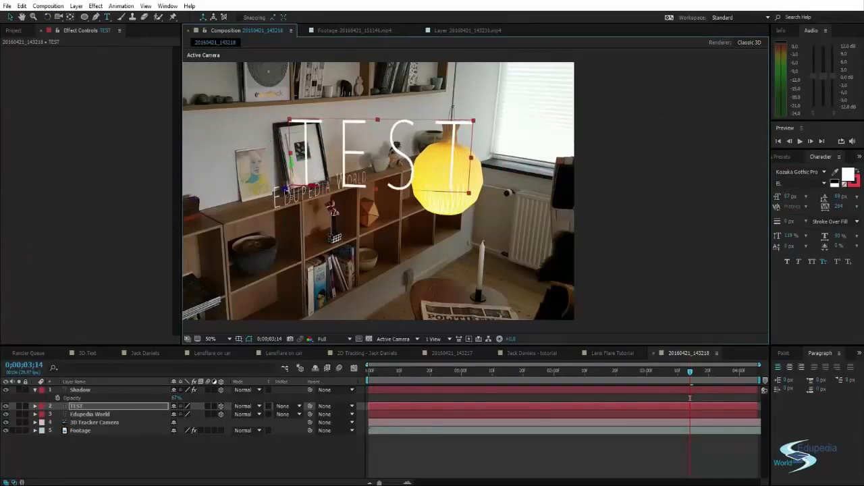
{"action": "left_click", "coordinate": [653, 169]}
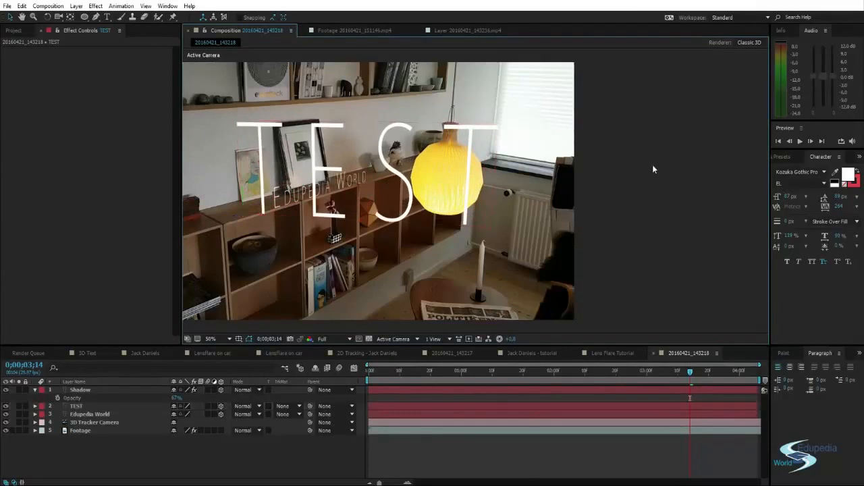
- Preview the floating TEST text from the start of the composition and delete its layer
{"action": "key", "text": "space"}
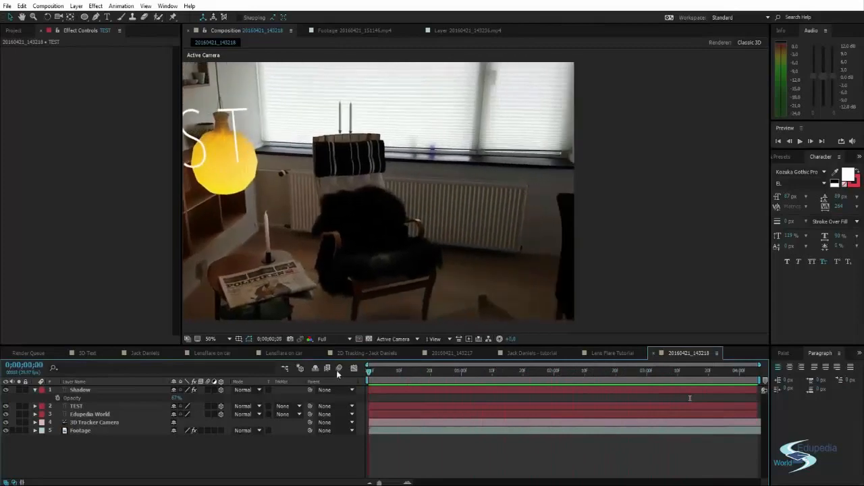
{"action": "left_click", "coordinate": [82, 405]}
{"action": "key", "text": "Delete"}
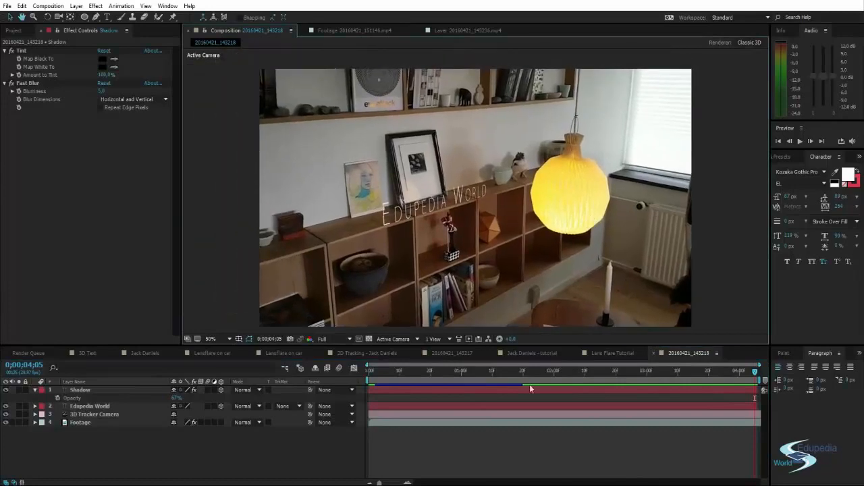
- Preview the finished text and shadow, scrubbing through the timeline to frame 0;00;03;29
{"action": "left_click_drag", "start_coordinate": [734, 373], "coordinate": [460, 368]}
{"action": "key", "text": "space"}
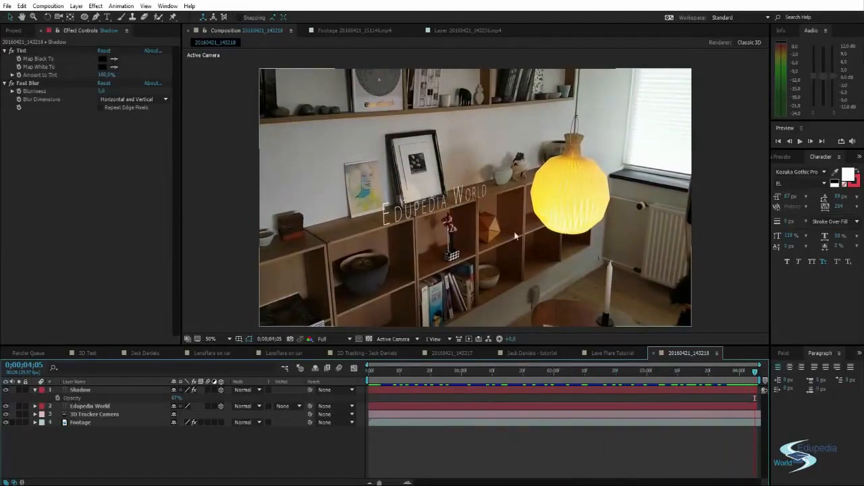
{"action": "left_click_drag", "start_coordinate": [755, 373], "coordinate": [737, 387]}
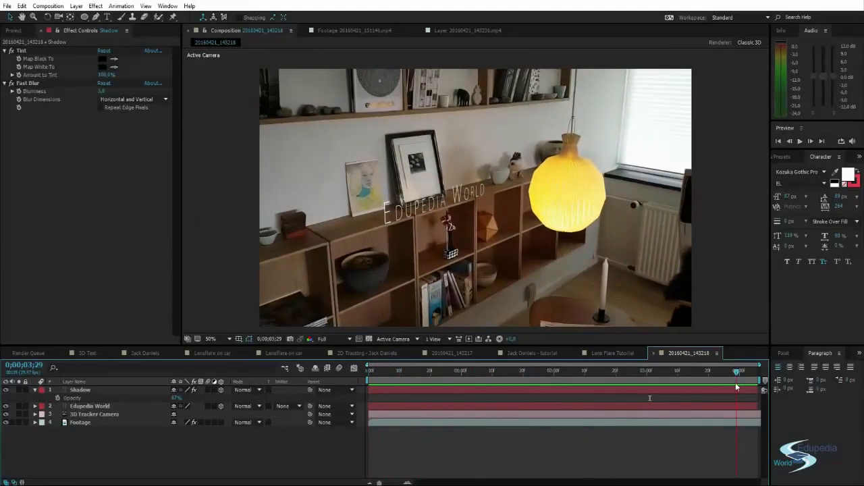